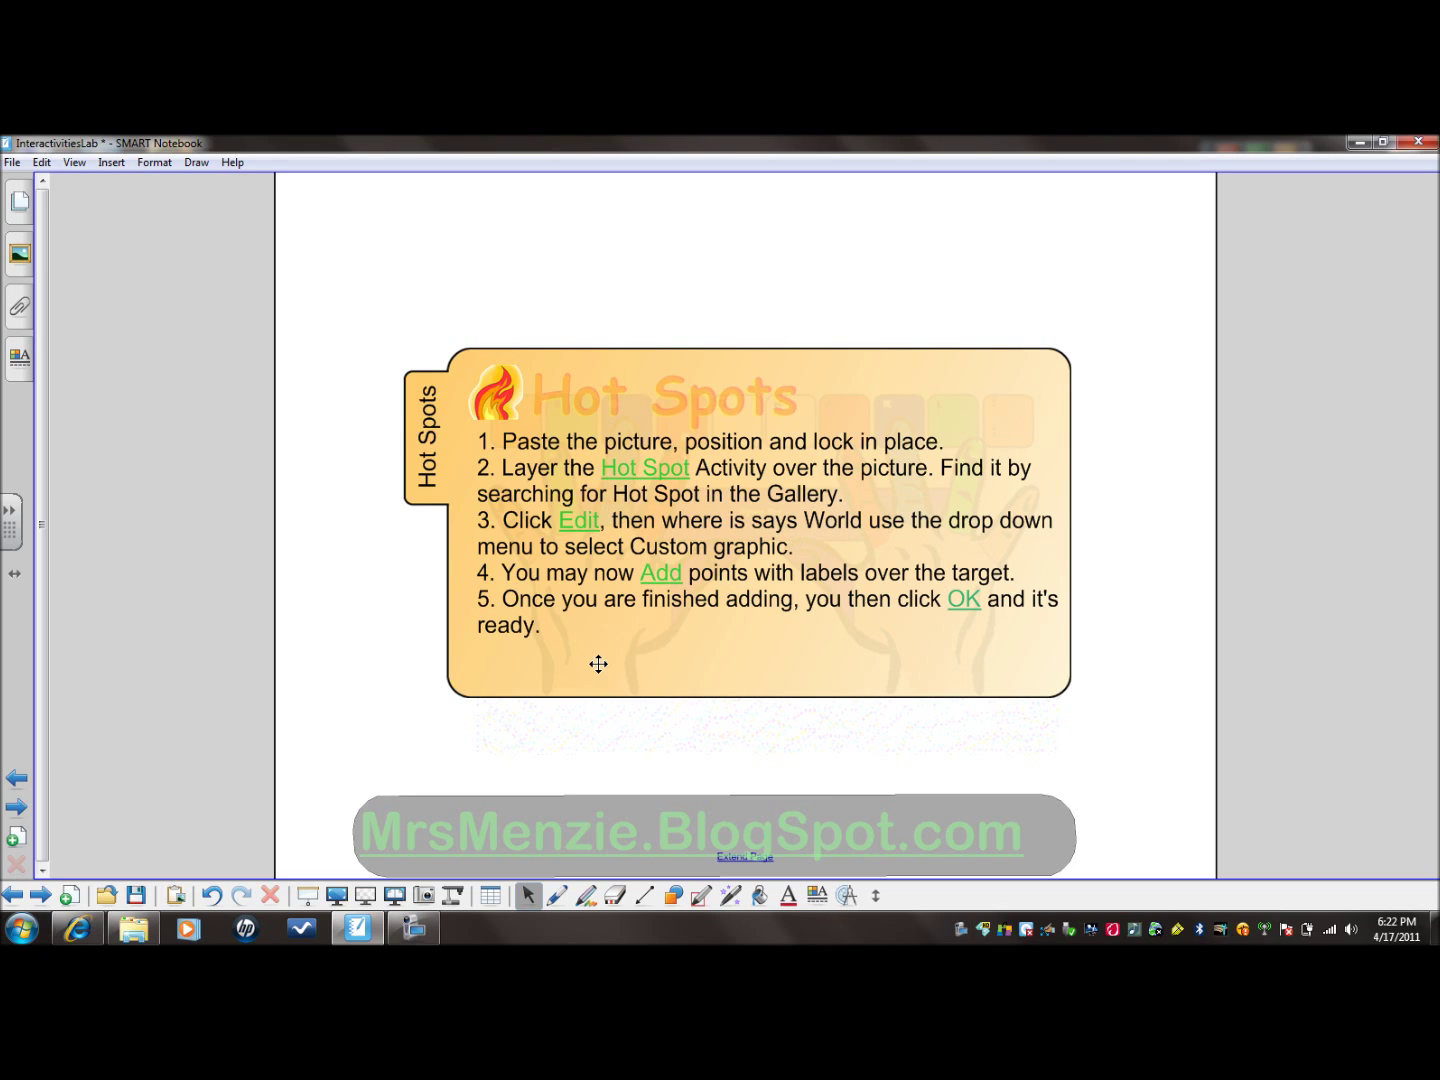
- Slide the Hot Spots instruction panel to the page edge to reveal the keyboard hands picture
{"action": "left_click", "coordinate": [452, 435]}
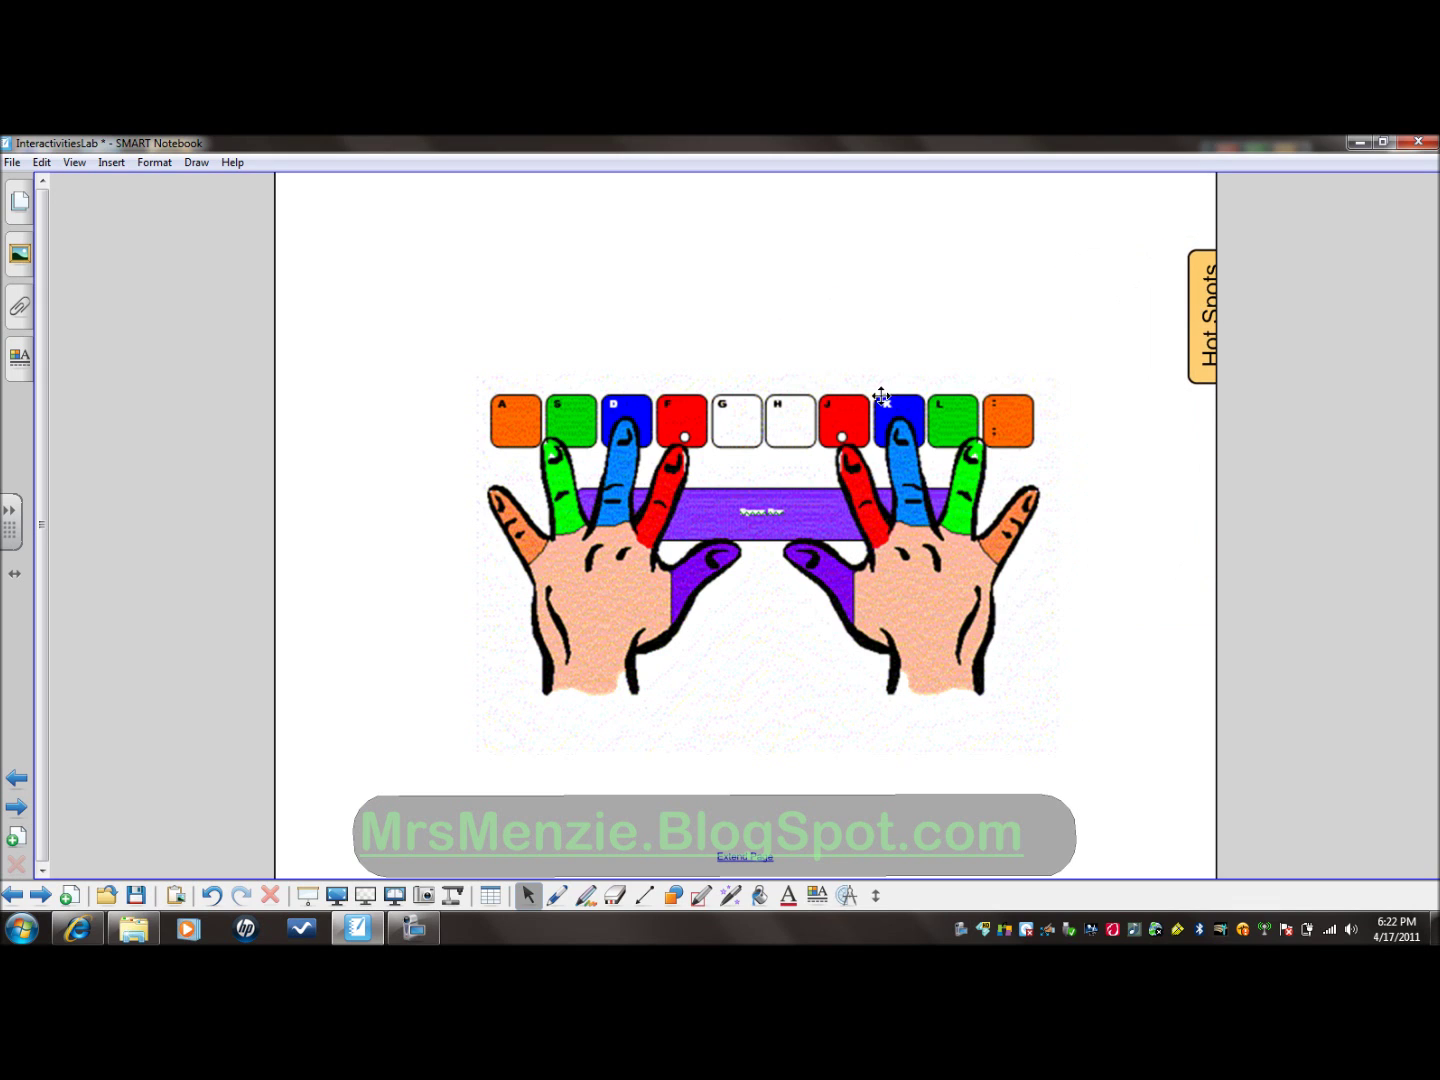
- Move the typing-hands picture left and up and drag it larger on the page
{"action": "left_click", "coordinate": [719, 474]}
{"action": "left_click_drag", "start_coordinate": [769, 491], "coordinate": [658, 453]}
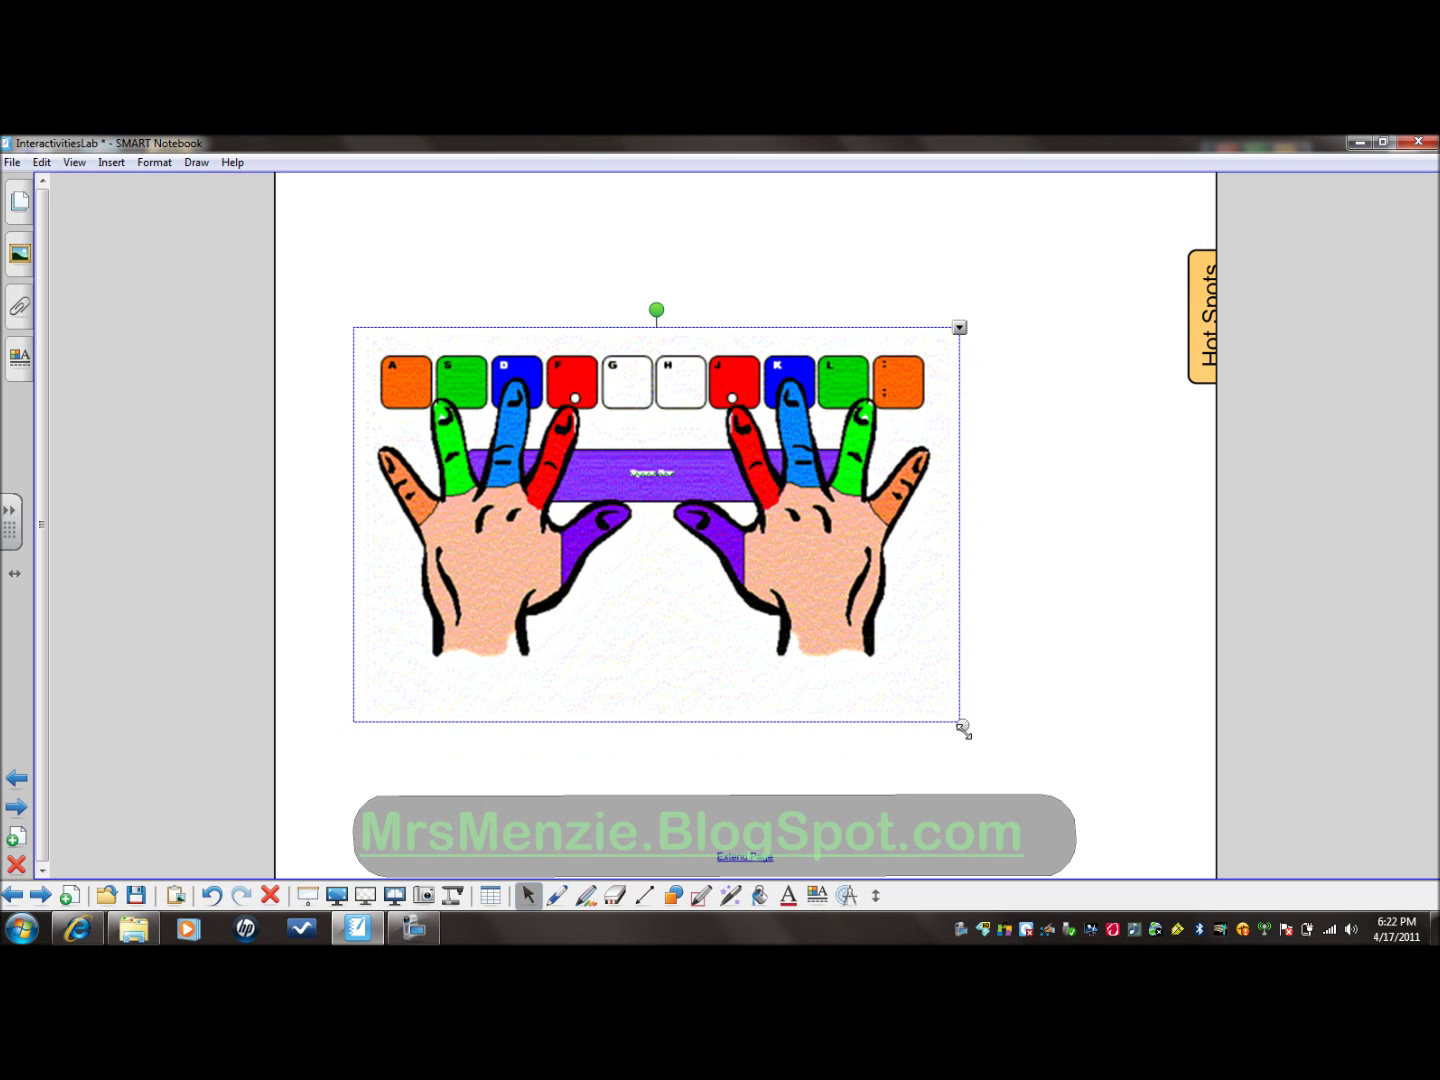
{"action": "left_click_drag", "start_coordinate": [960, 722], "coordinate": [1149, 847]}
{"action": "left_click_drag", "start_coordinate": [838, 536], "coordinate": [850, 551]}
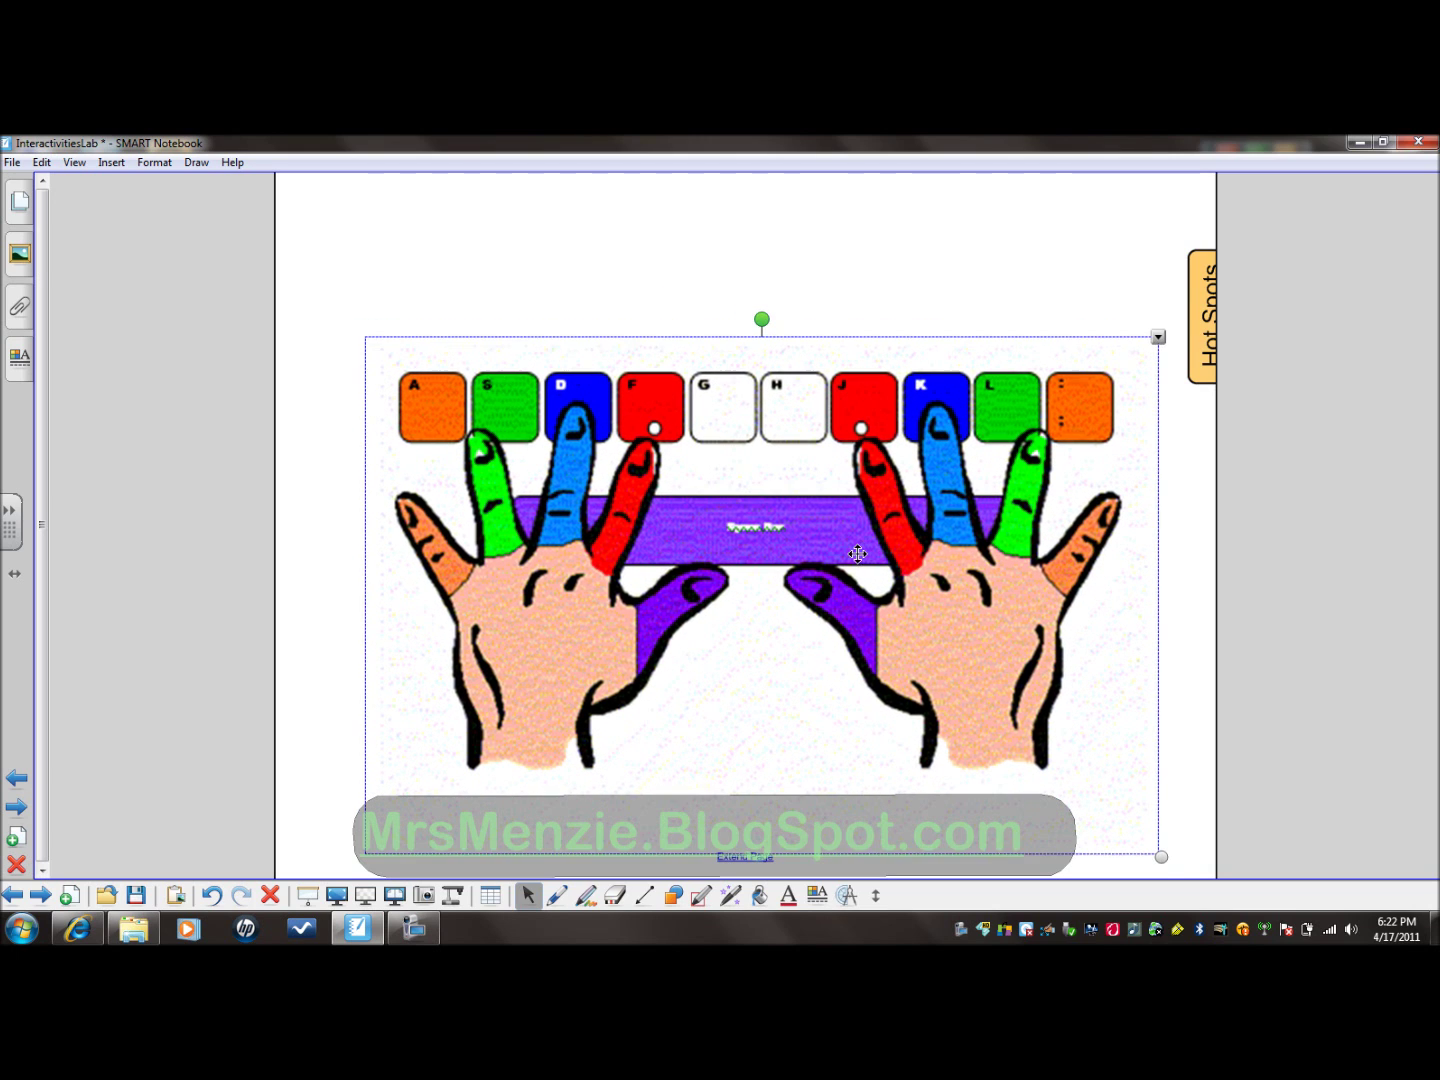
{"action": "left_click", "coordinate": [581, 260]}
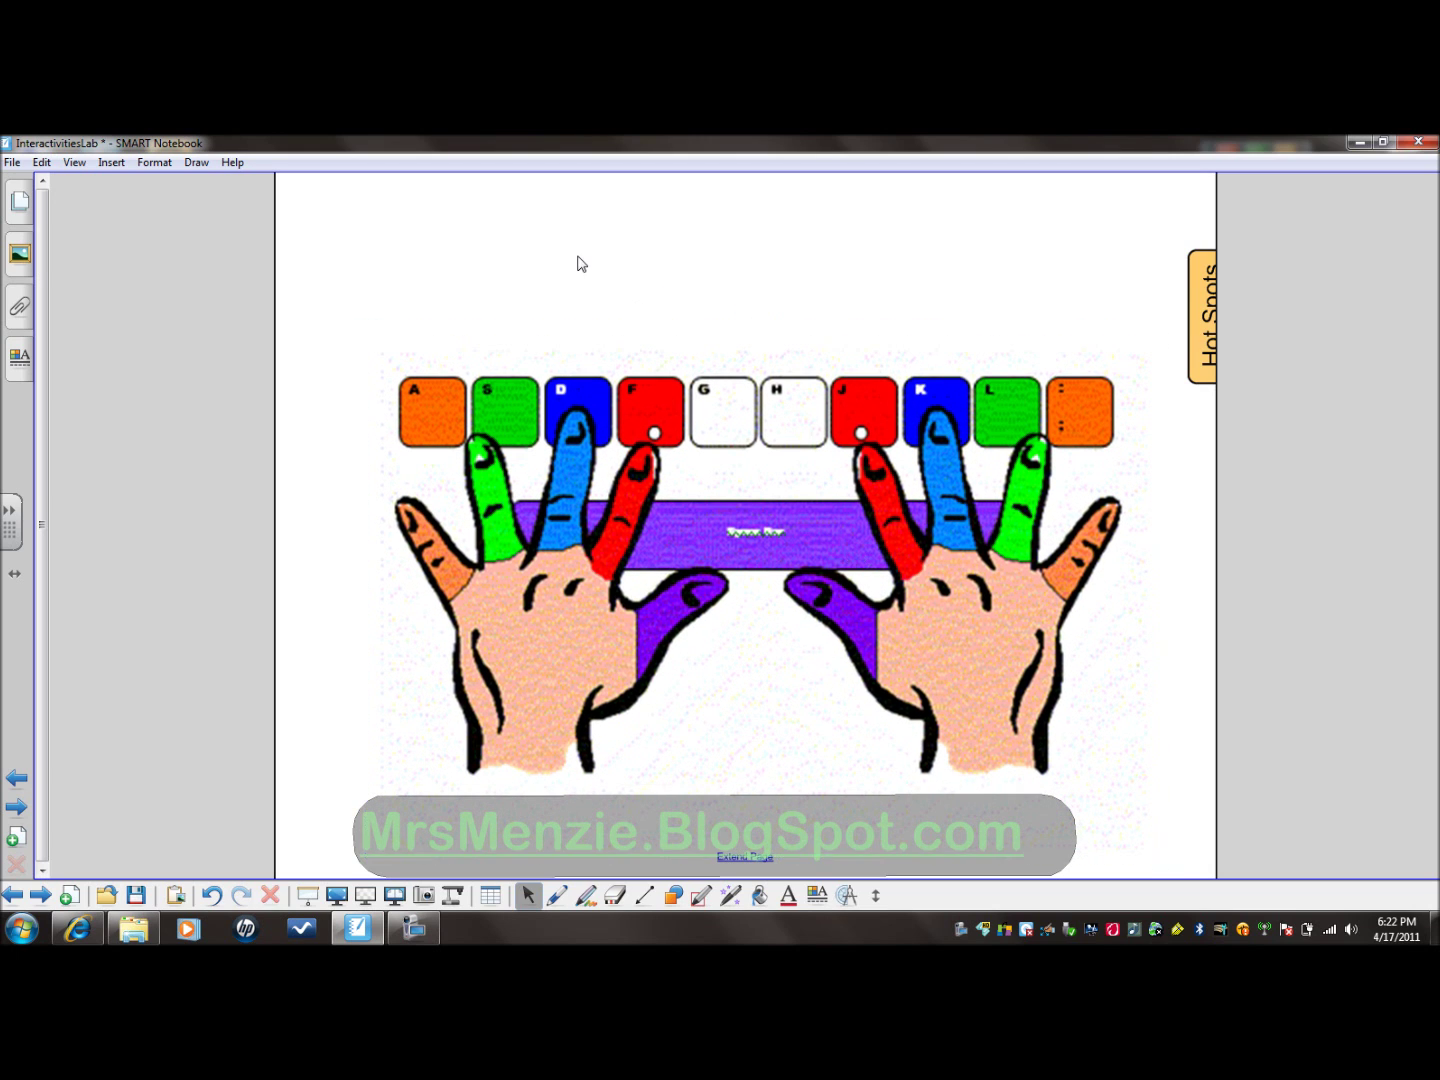
- Lock the typing-hands picture in place through its menu's Locking option
{"action": "left_click", "coordinate": [671, 470]}
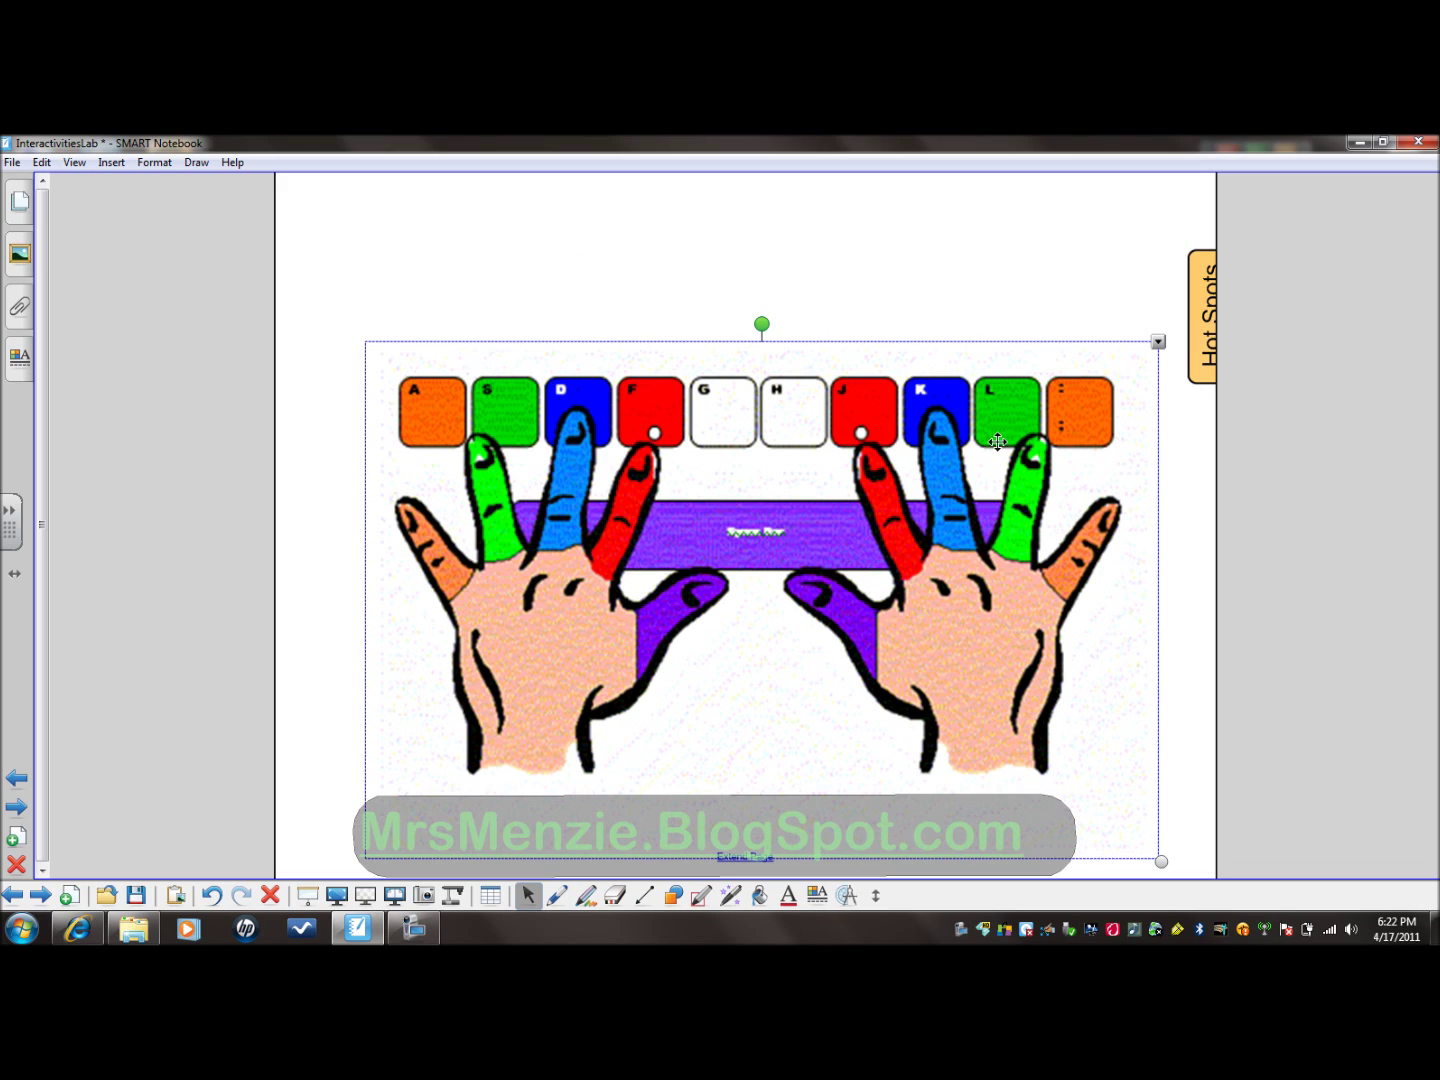
{"action": "left_click", "coordinate": [1157, 344]}
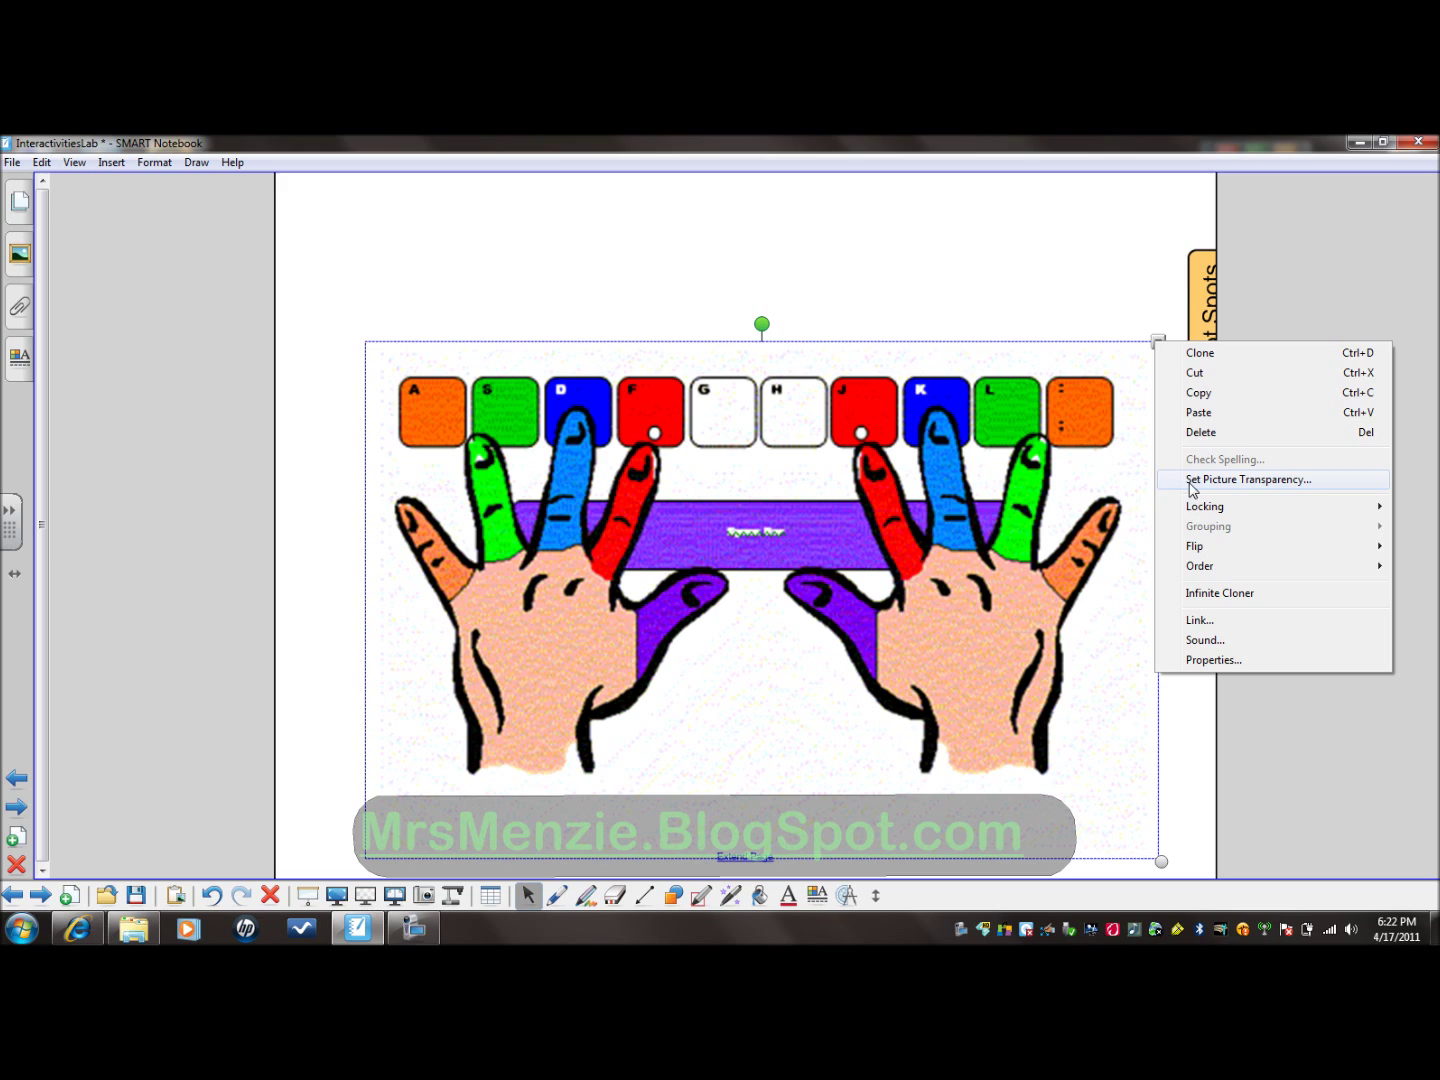
{"action": "mouse_move", "coordinate": [1198, 512]}
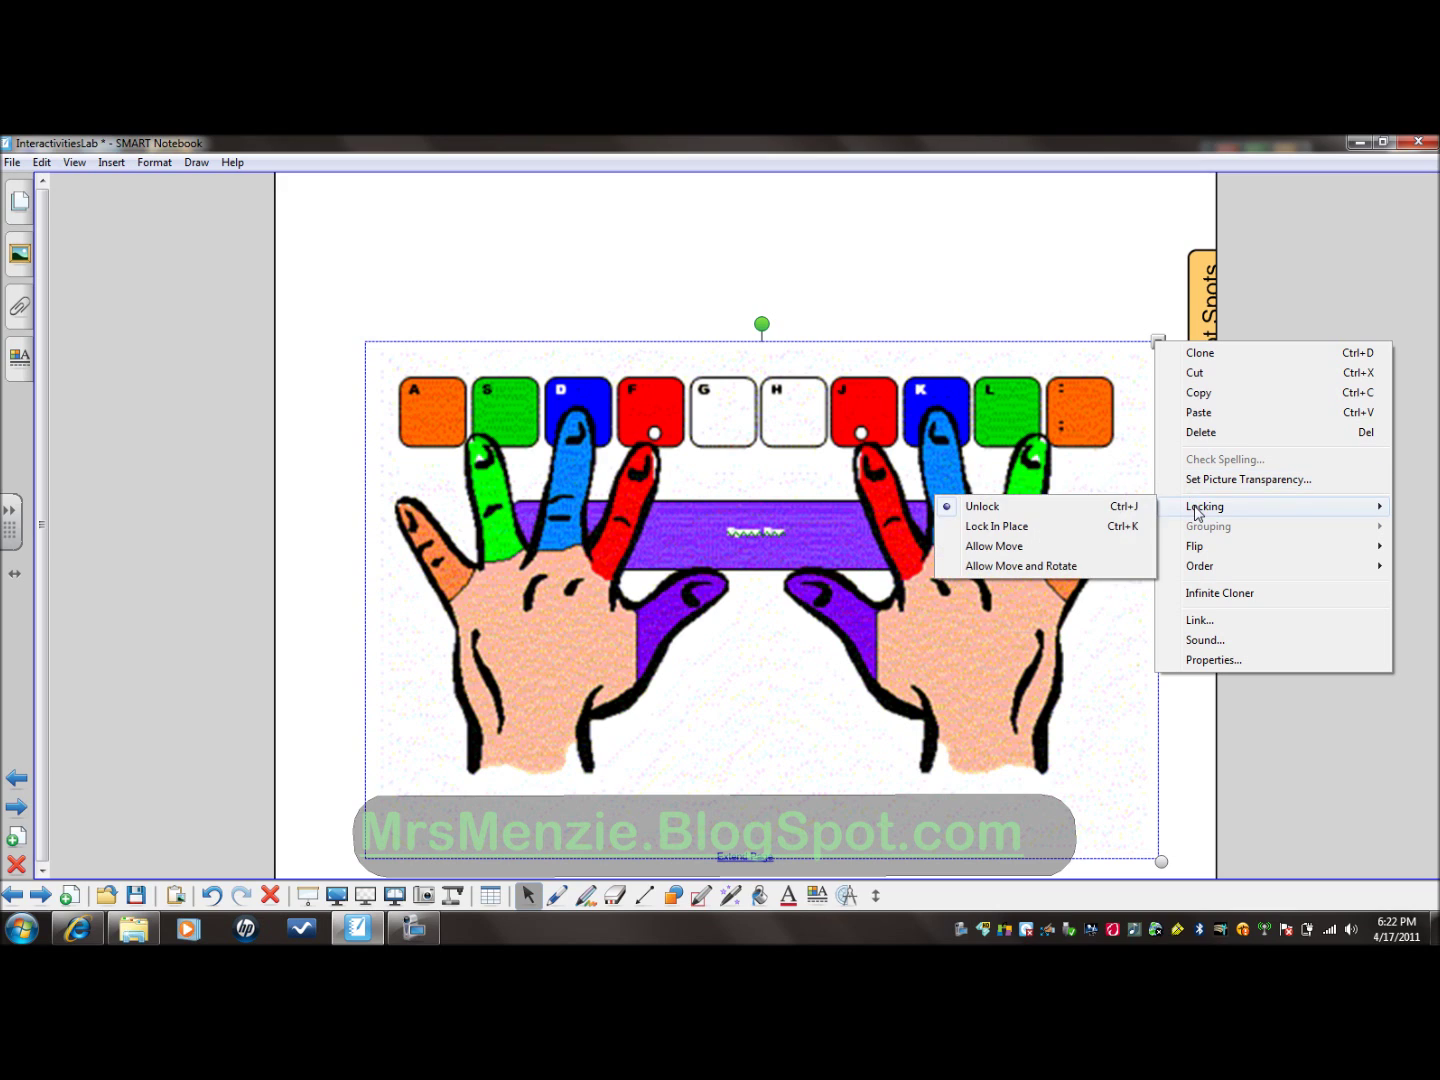
{"action": "left_click", "coordinate": [1123, 531]}
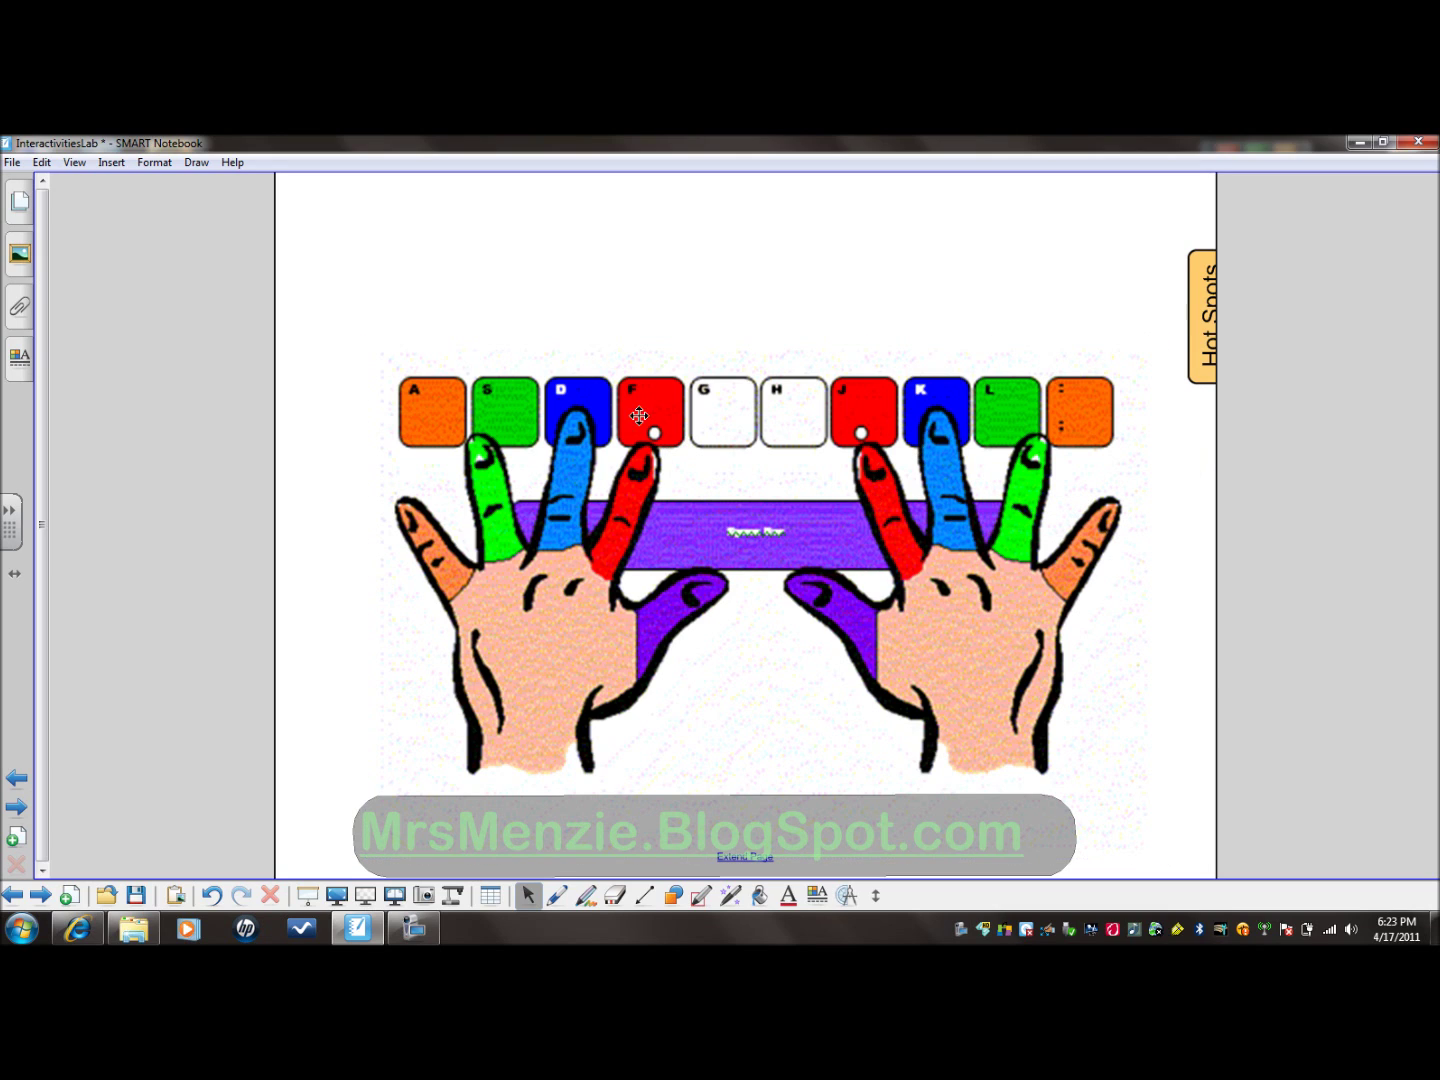
- Search the Gallery for 'hot s' and drag Teal - Hot spots onto the page
{"action": "left_click", "coordinate": [18, 253]}
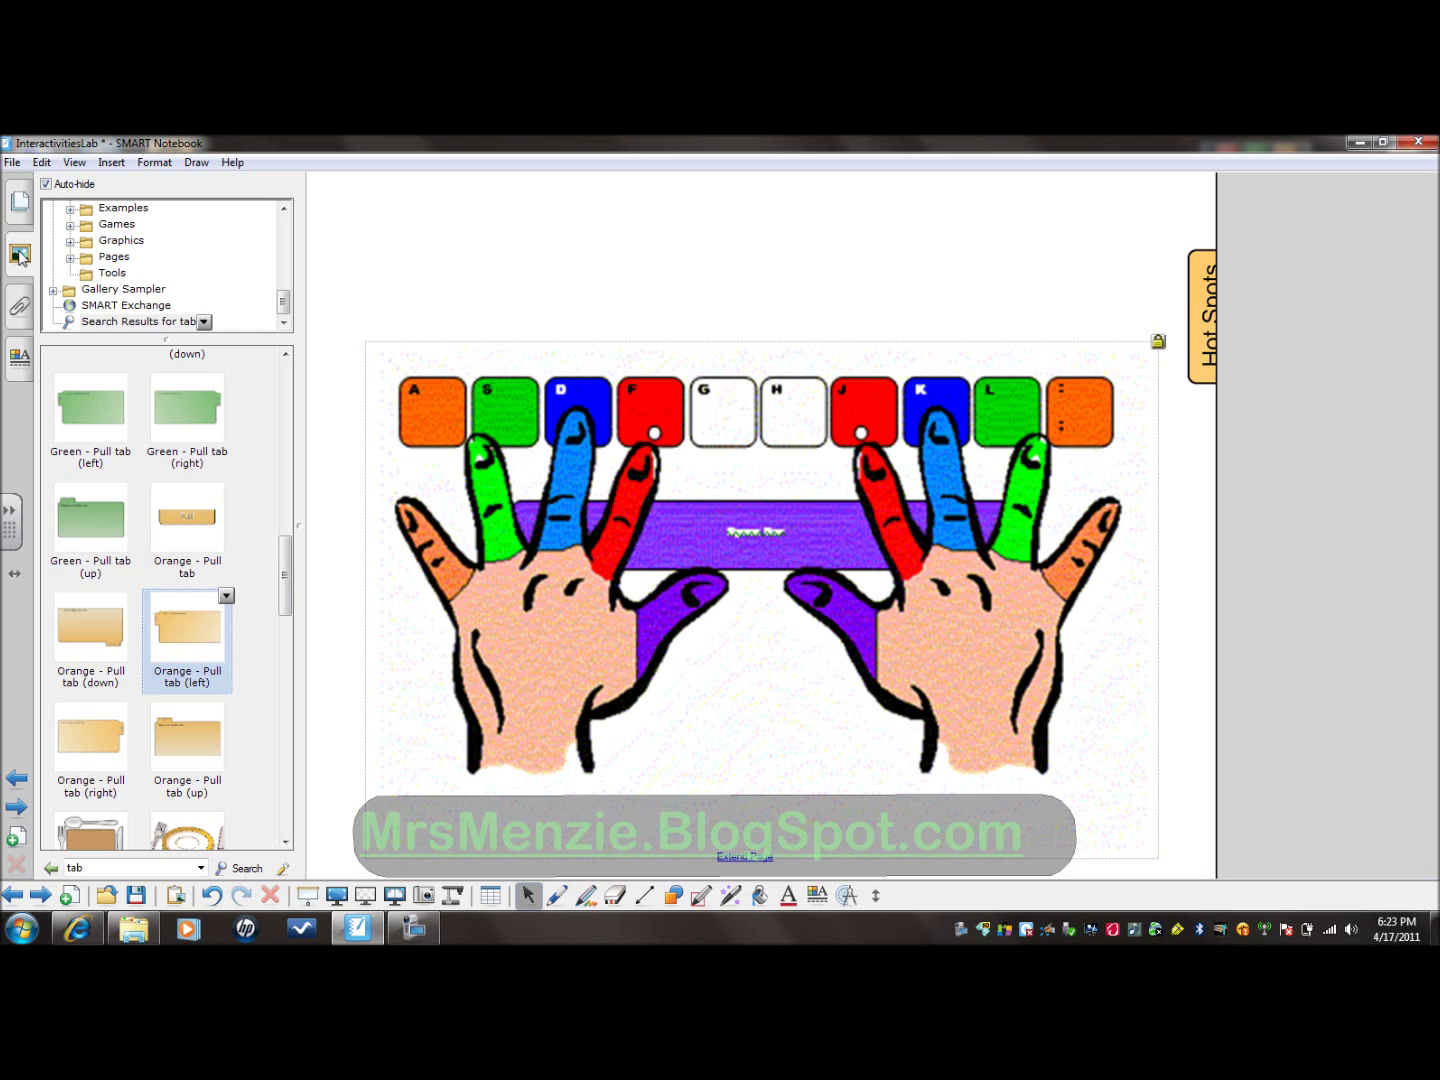
{"action": "left_click", "coordinate": [85, 870]}
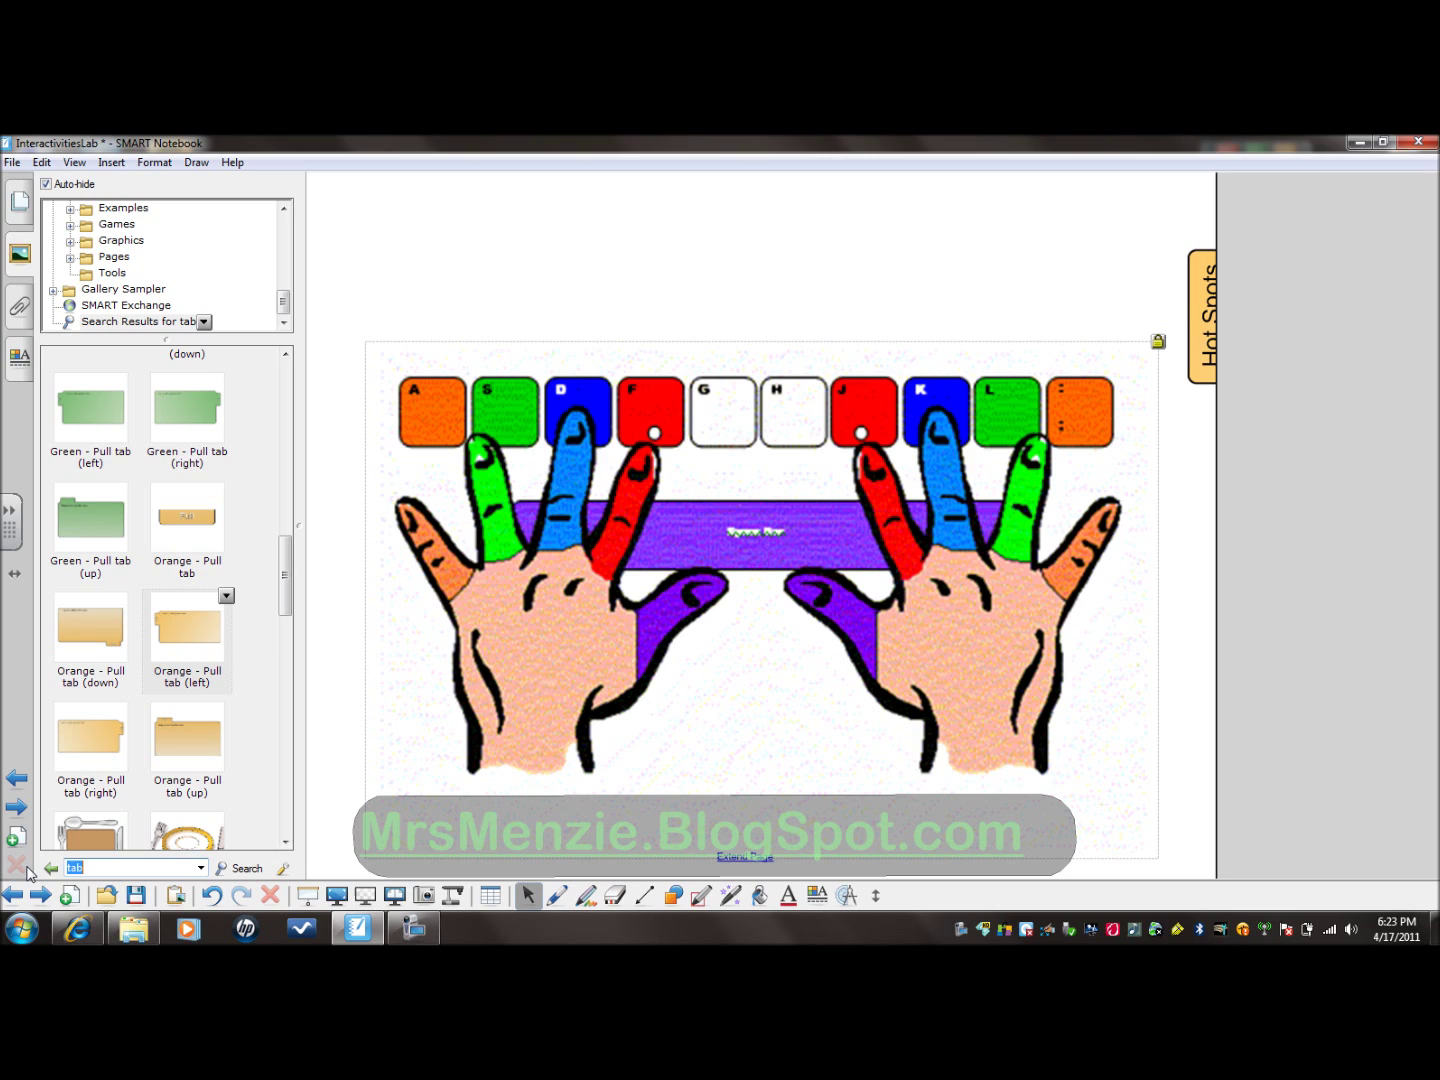
{"action": "type", "text": "hot spot"}
{"action": "key", "text": "Return"}
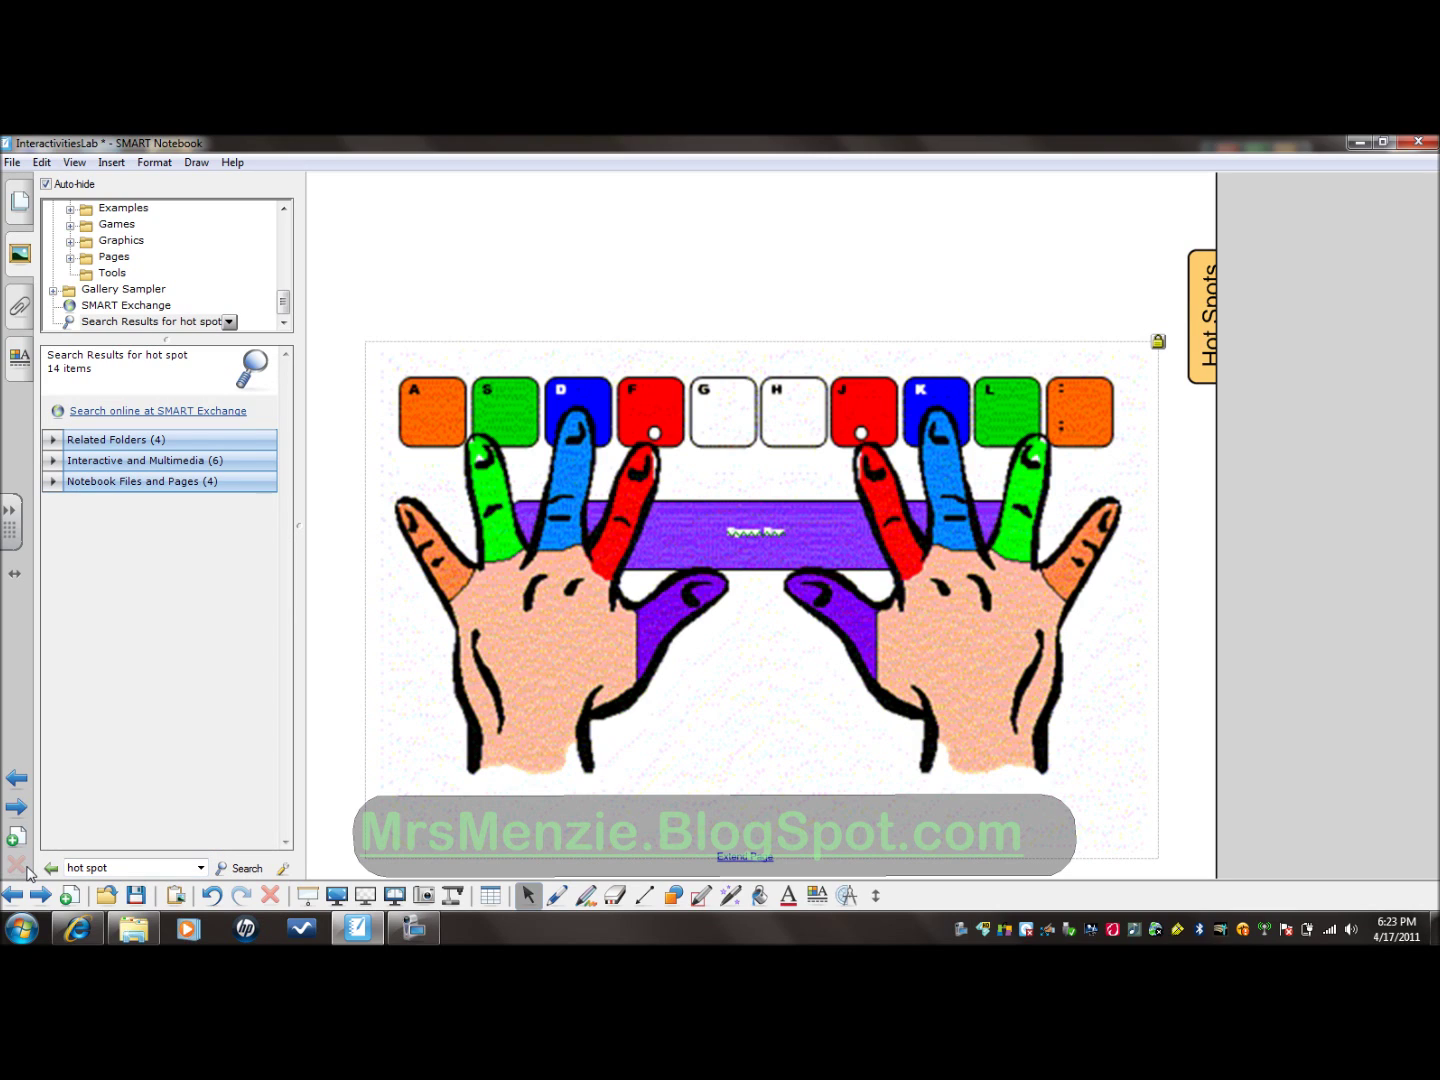
{"action": "left_click", "coordinate": [51, 464]}
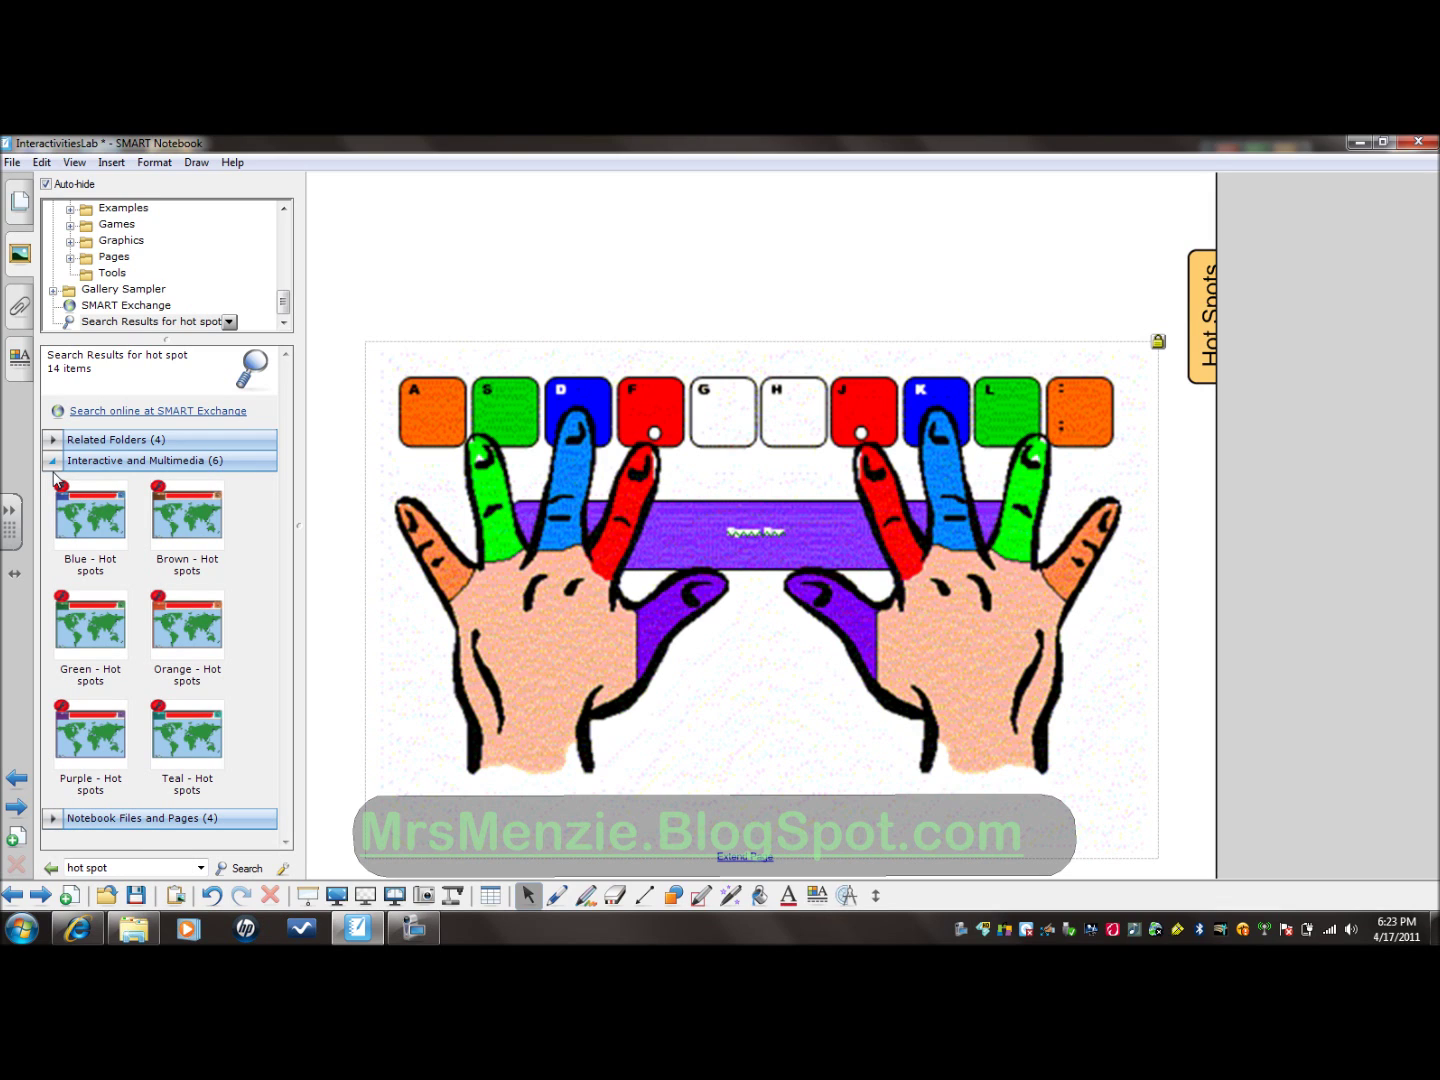
{"action": "left_click_drag", "start_coordinate": [181, 748], "coordinate": [755, 541]}
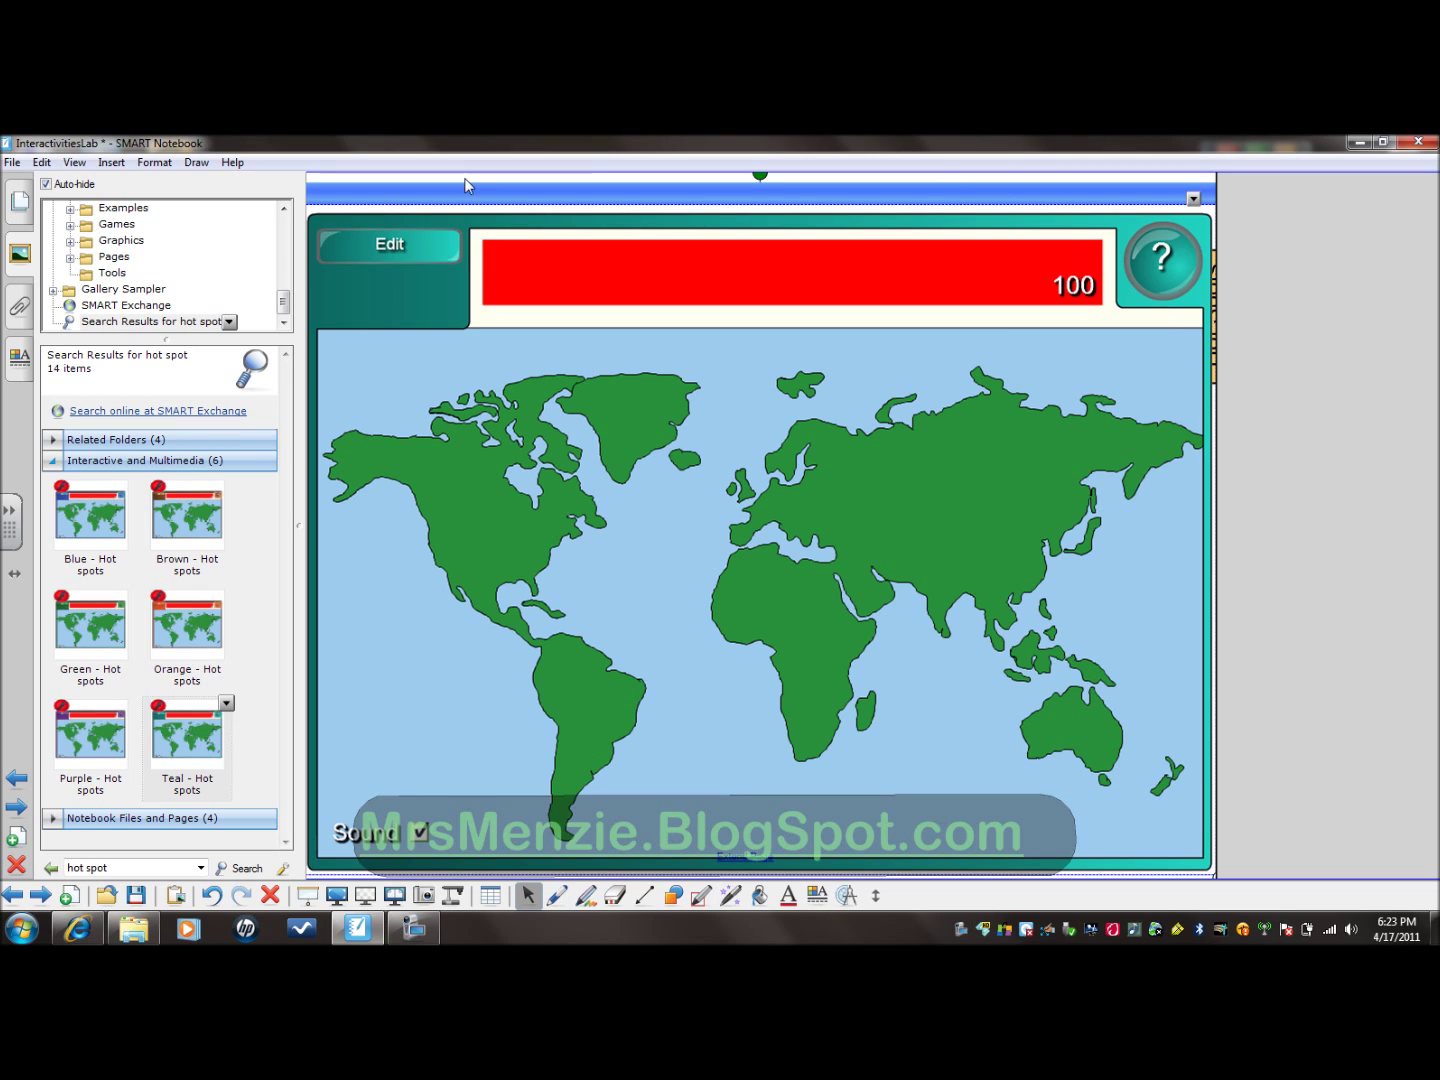
- Edit the activity and change its World Map background to Custom
{"action": "left_click", "coordinate": [389, 247]}
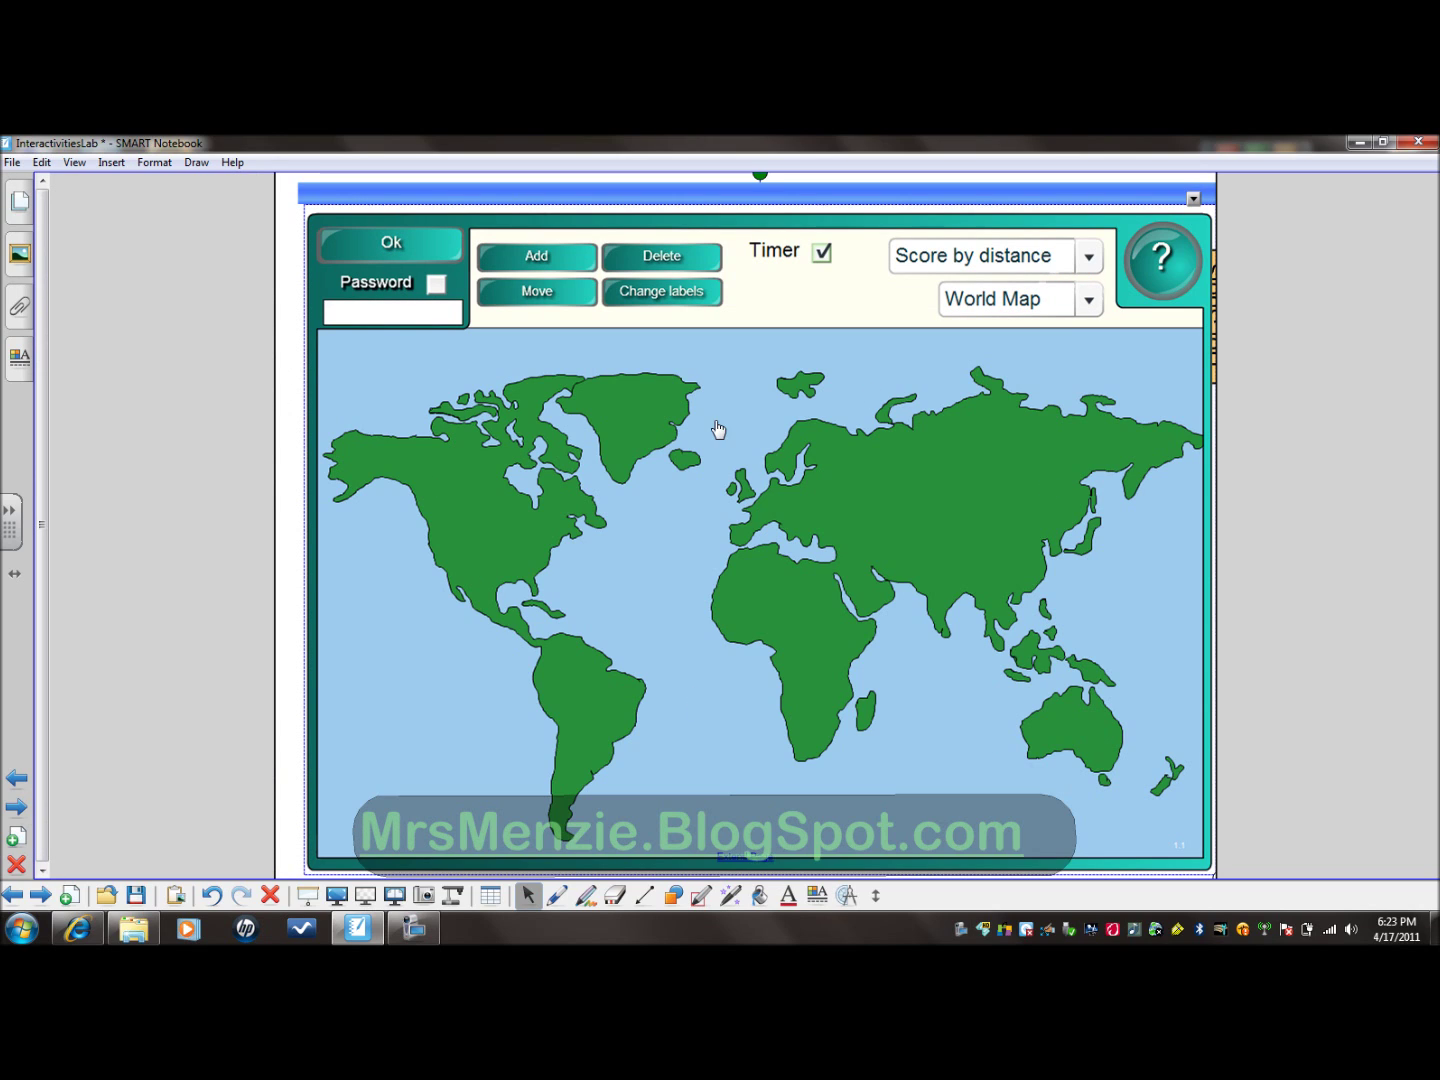
{"action": "left_click", "coordinate": [1088, 300]}
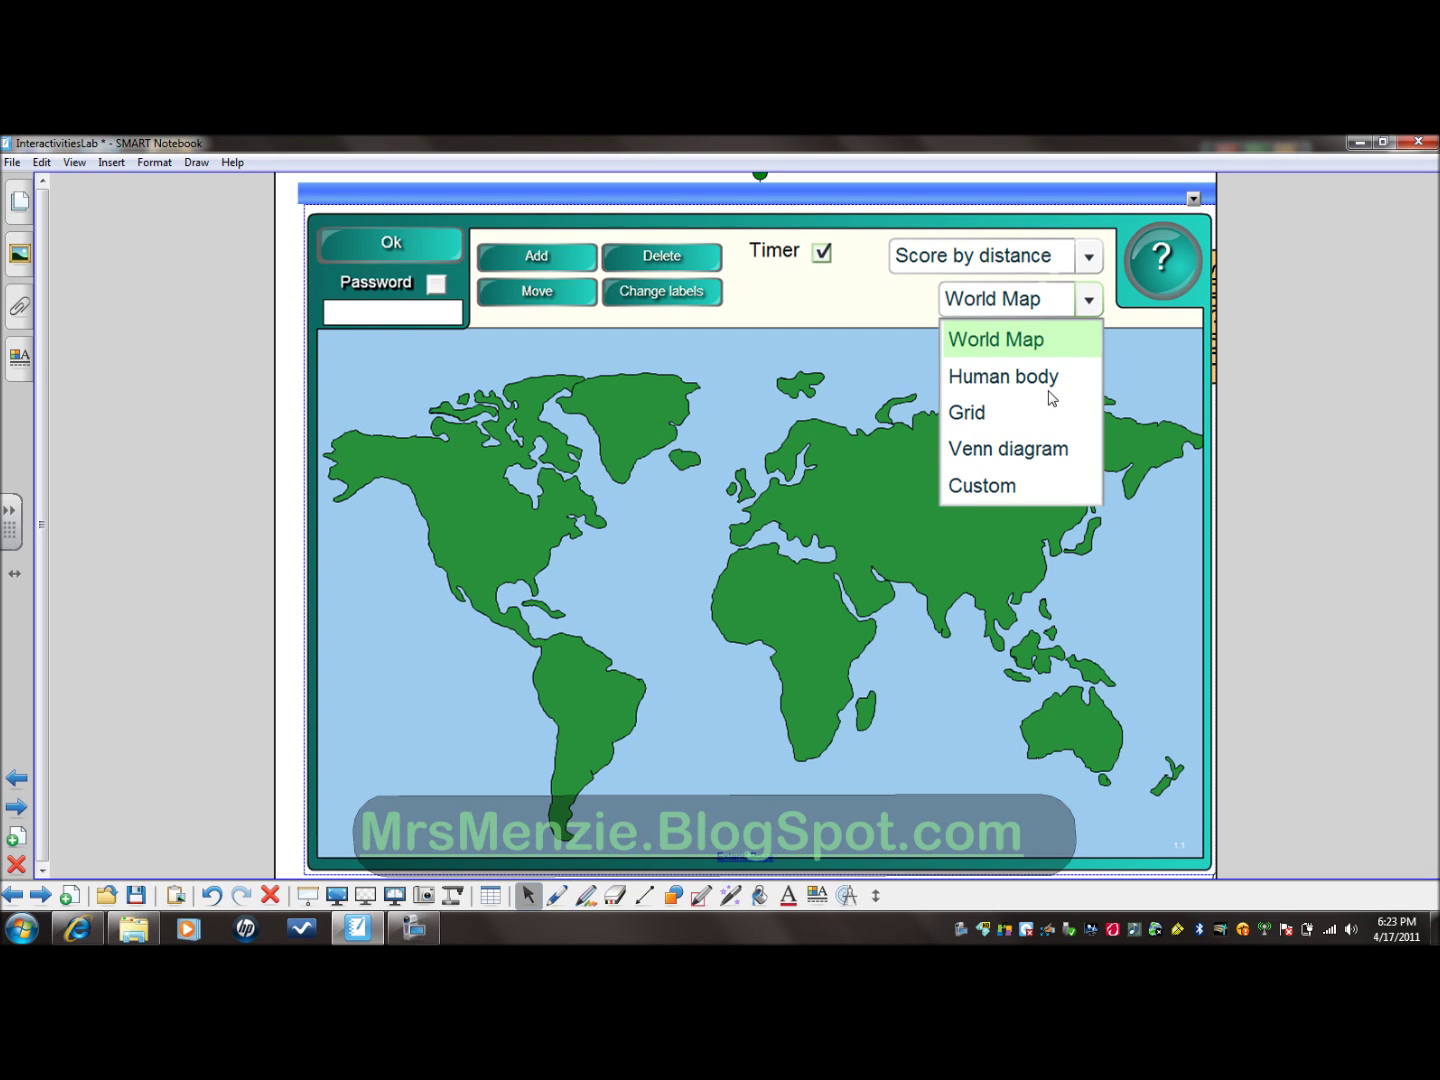
{"action": "left_click", "coordinate": [1009, 485]}
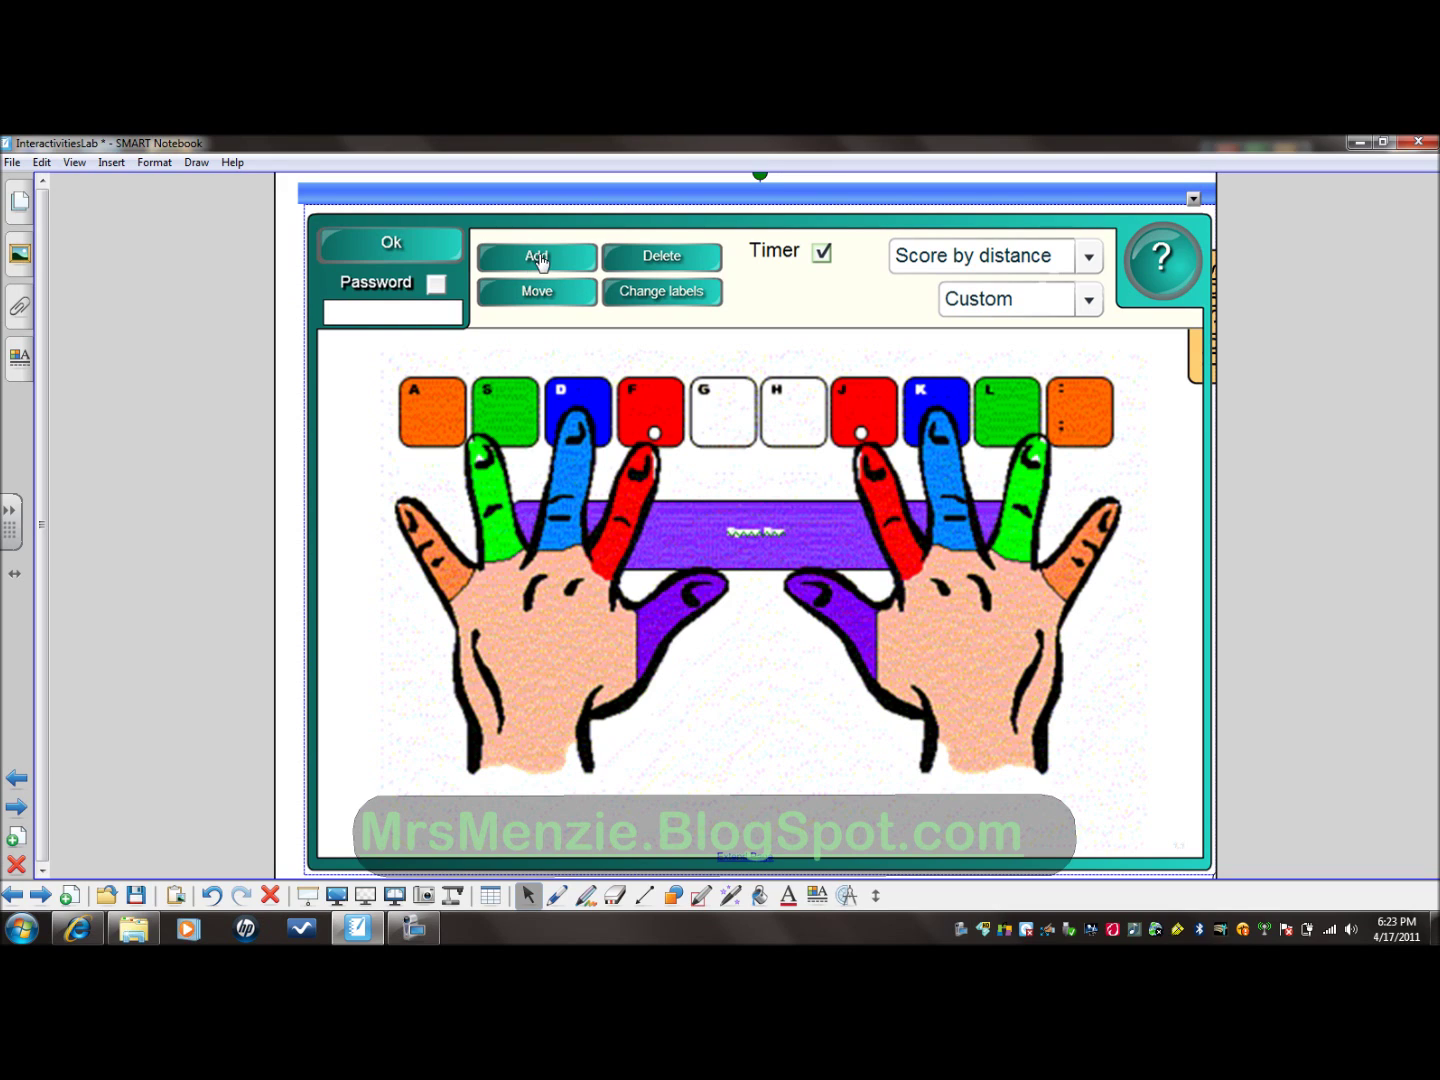
- Add left-hand hot spots labelled q, w, e, r on the fingers and space on the thumb
{"action": "left_click", "coordinate": [408, 518]}
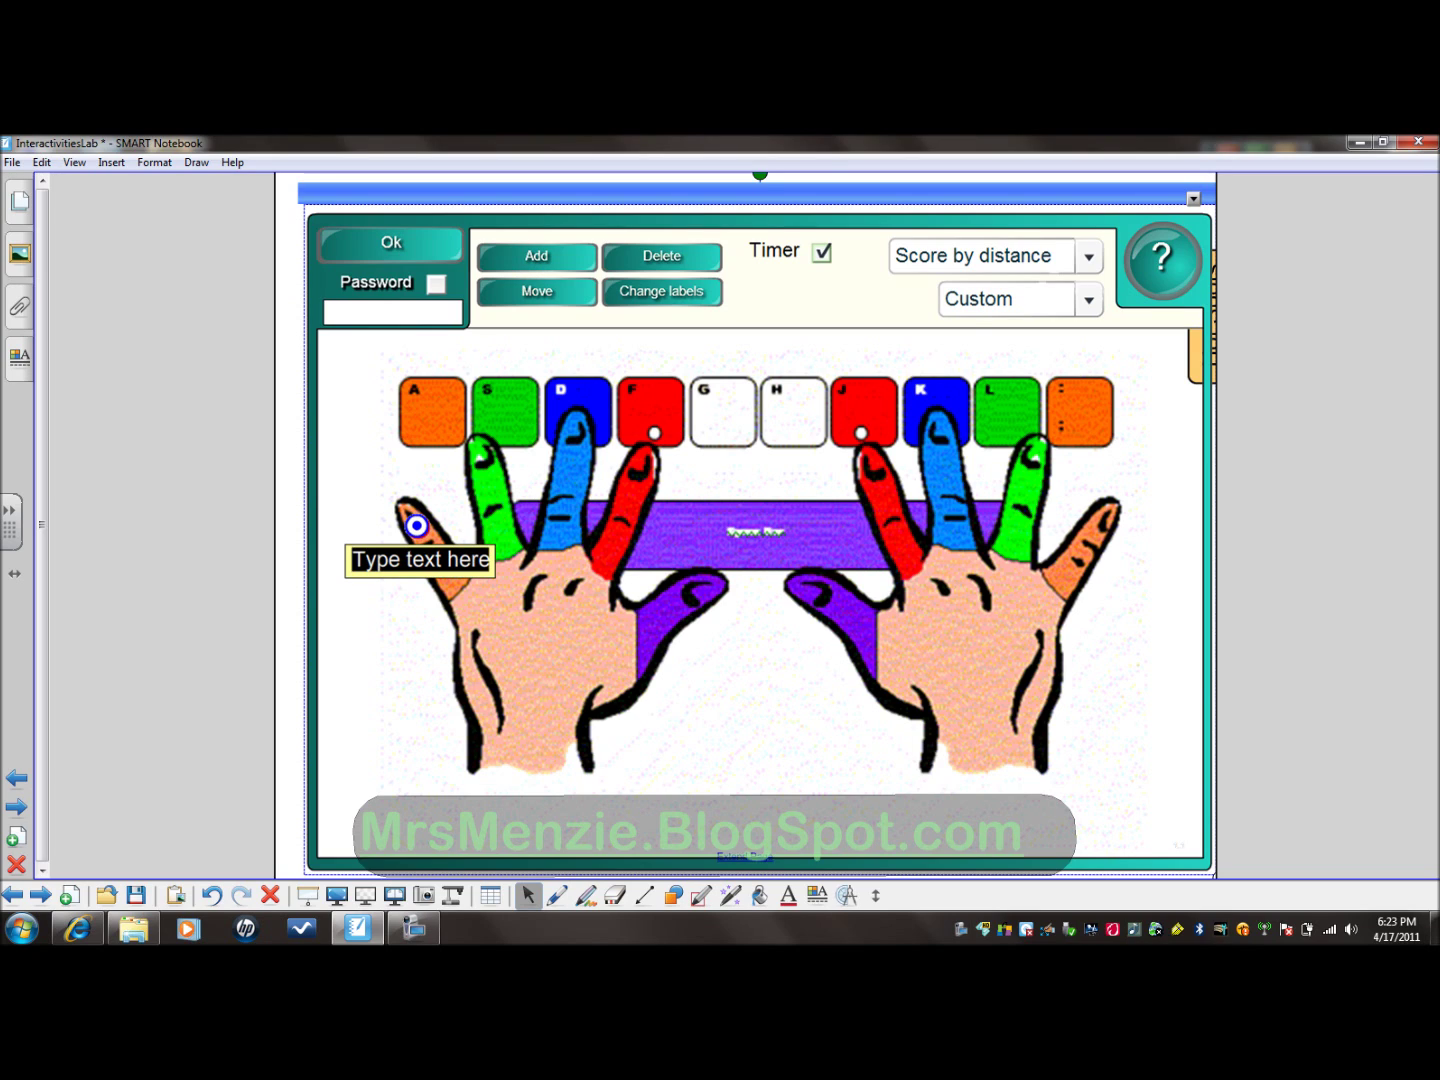
{"action": "type", "text": "q"}
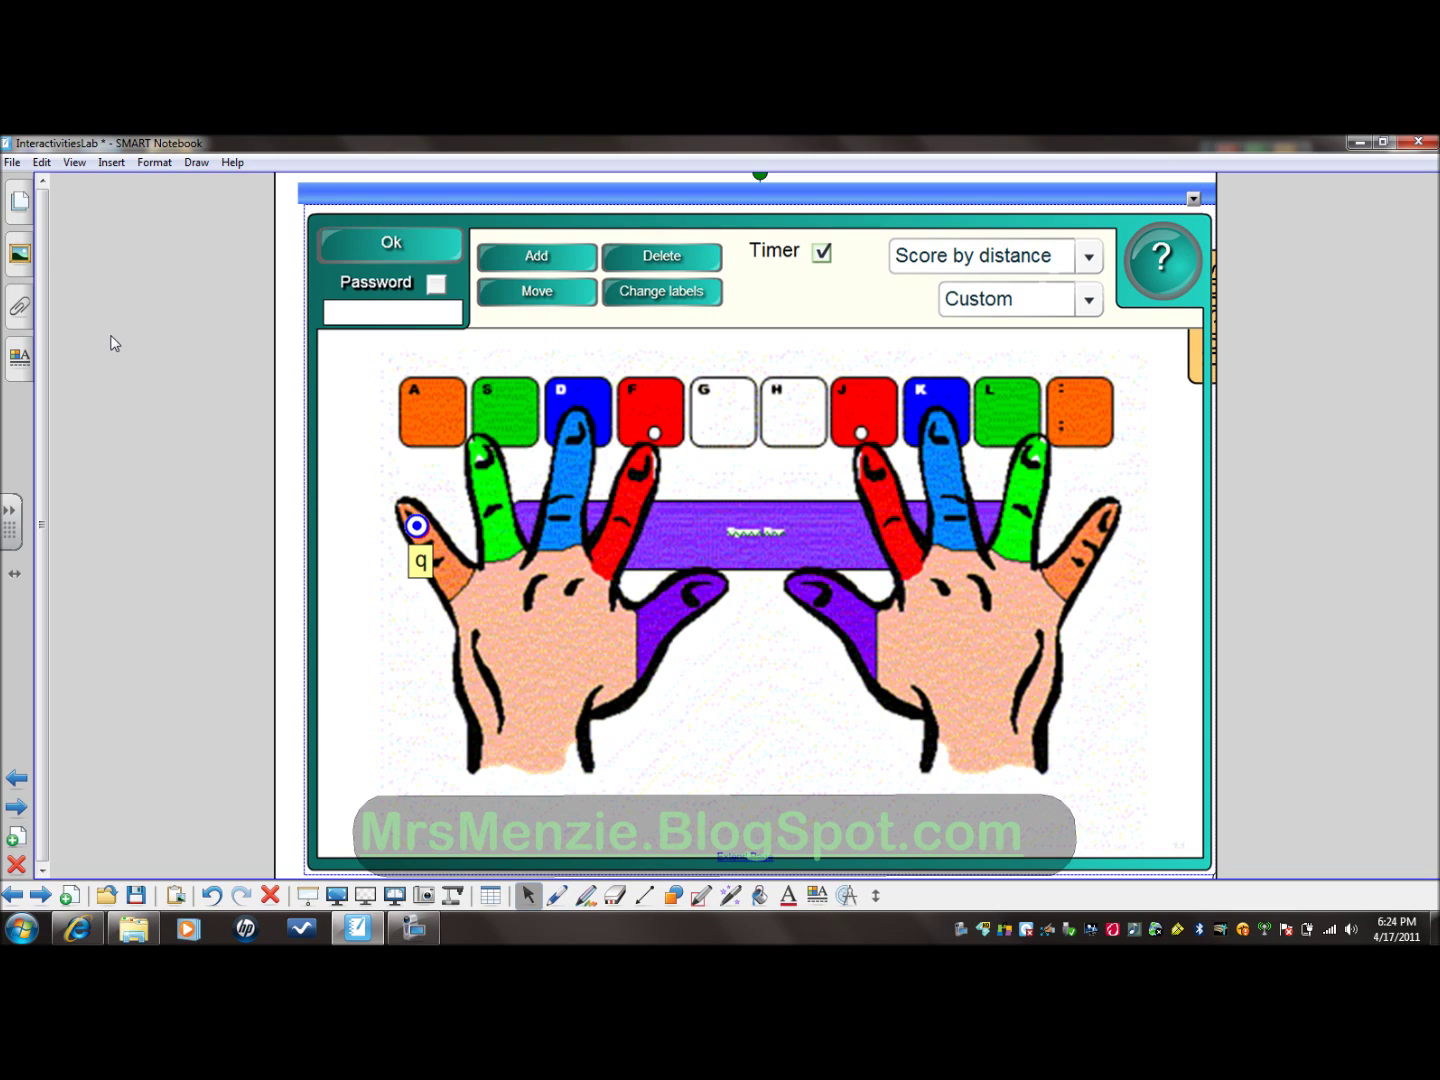
{"action": "left_click", "coordinate": [489, 464]}
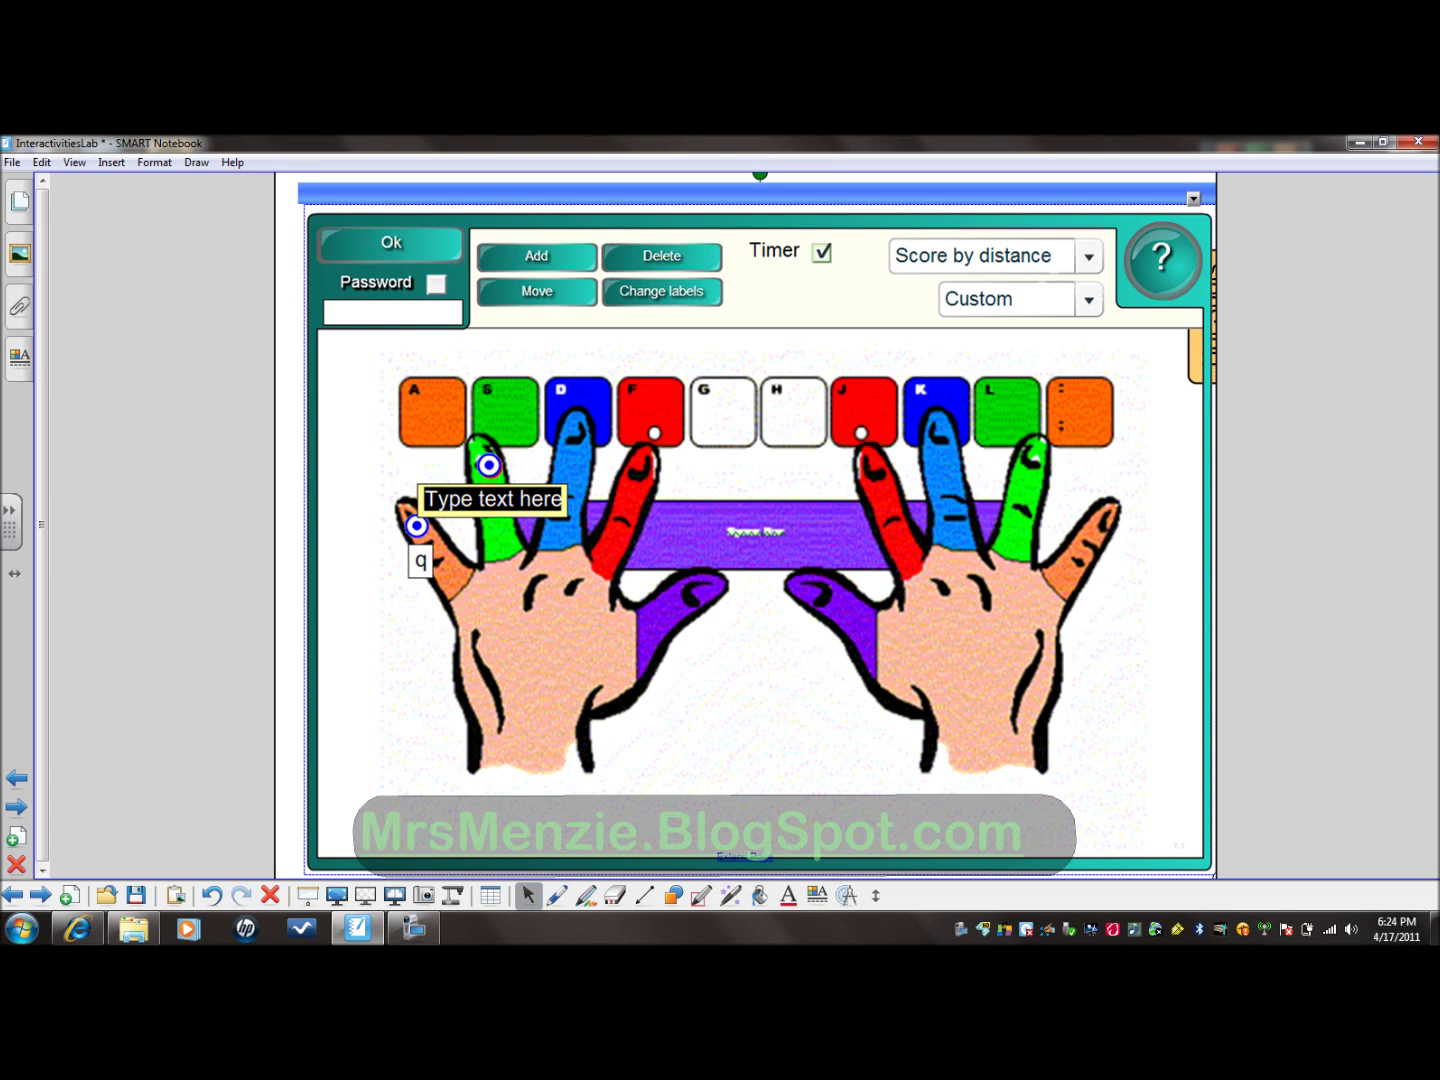
{"action": "type", "text": "w"}
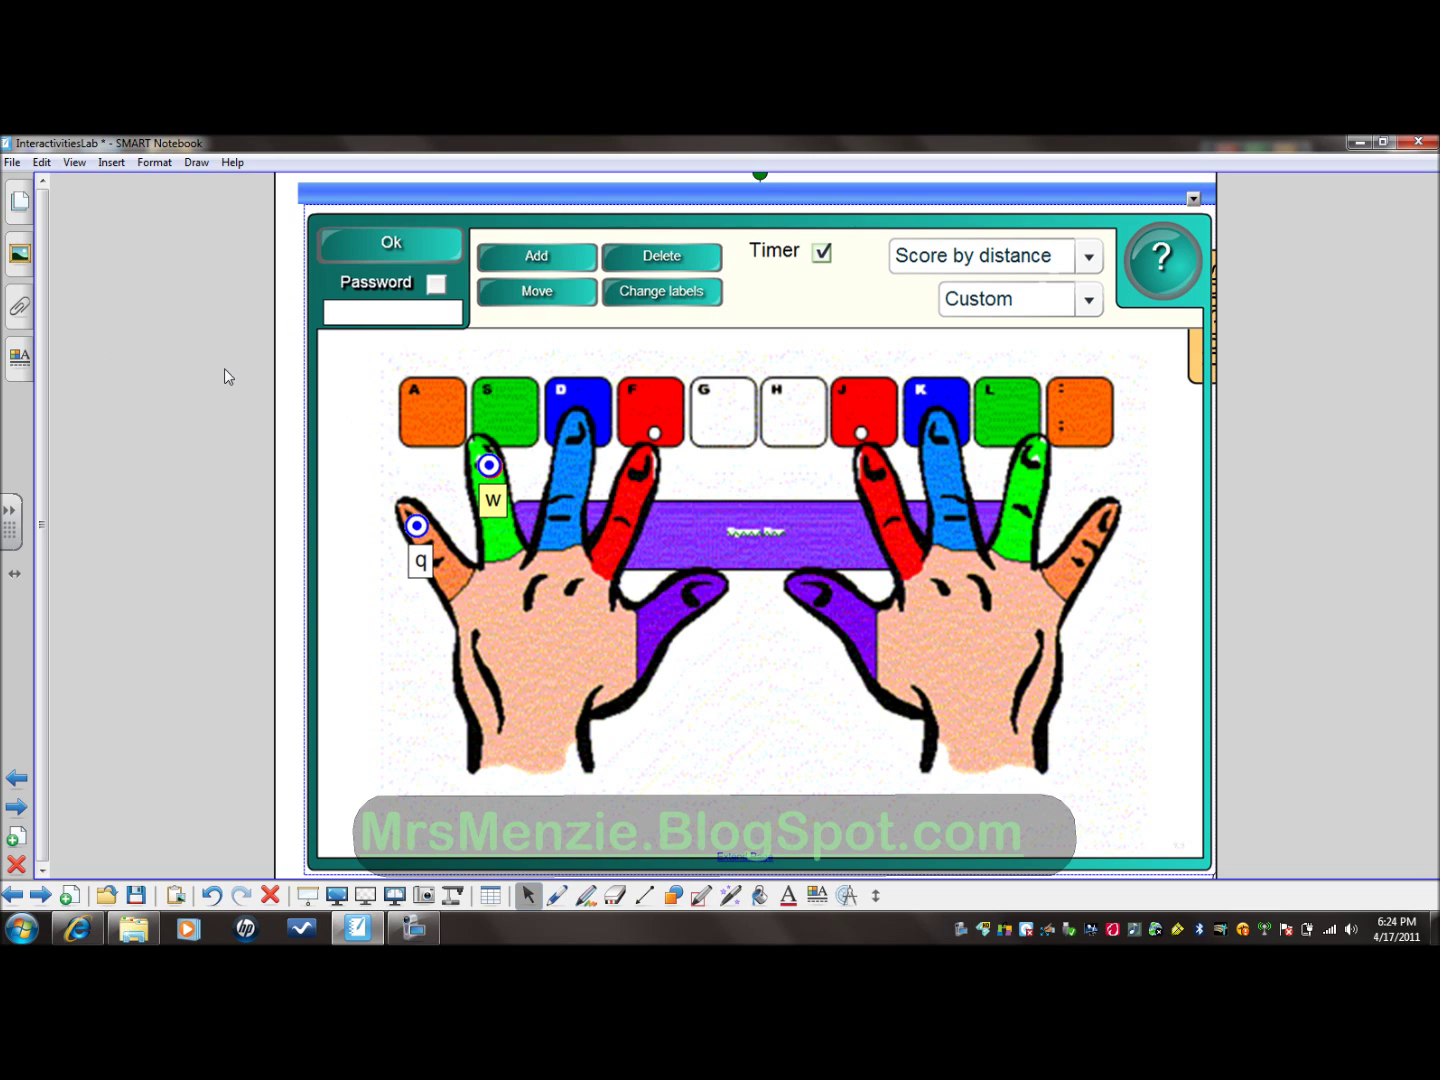
{"action": "left_click", "coordinate": [574, 438]}
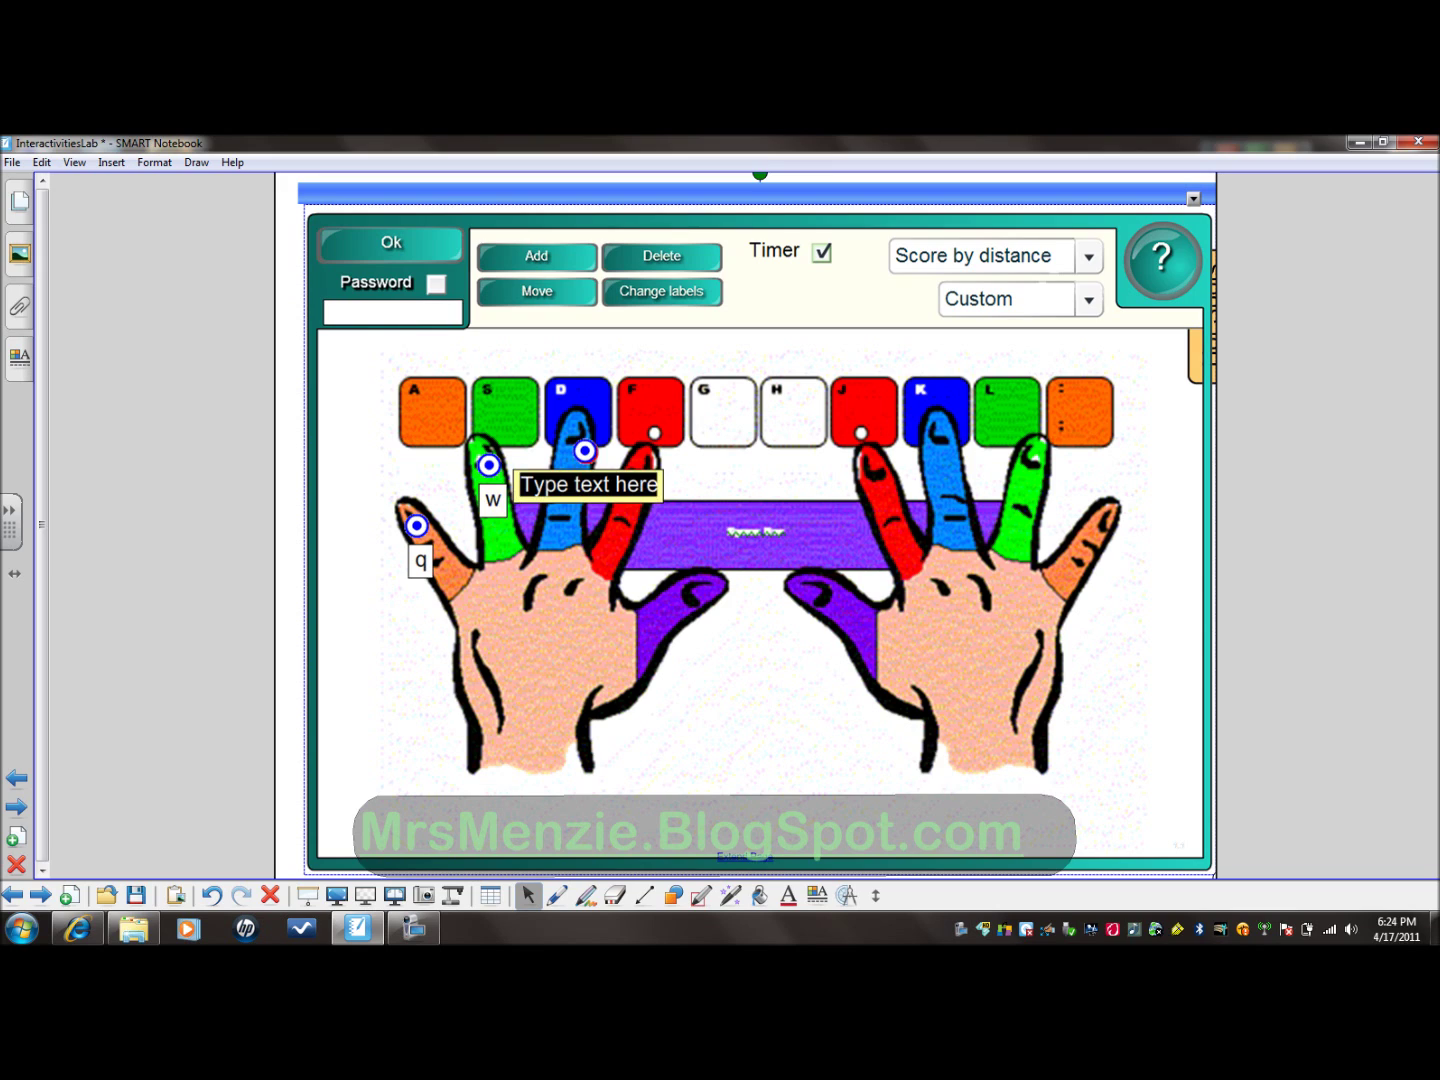
{"action": "type", "text": "e"}
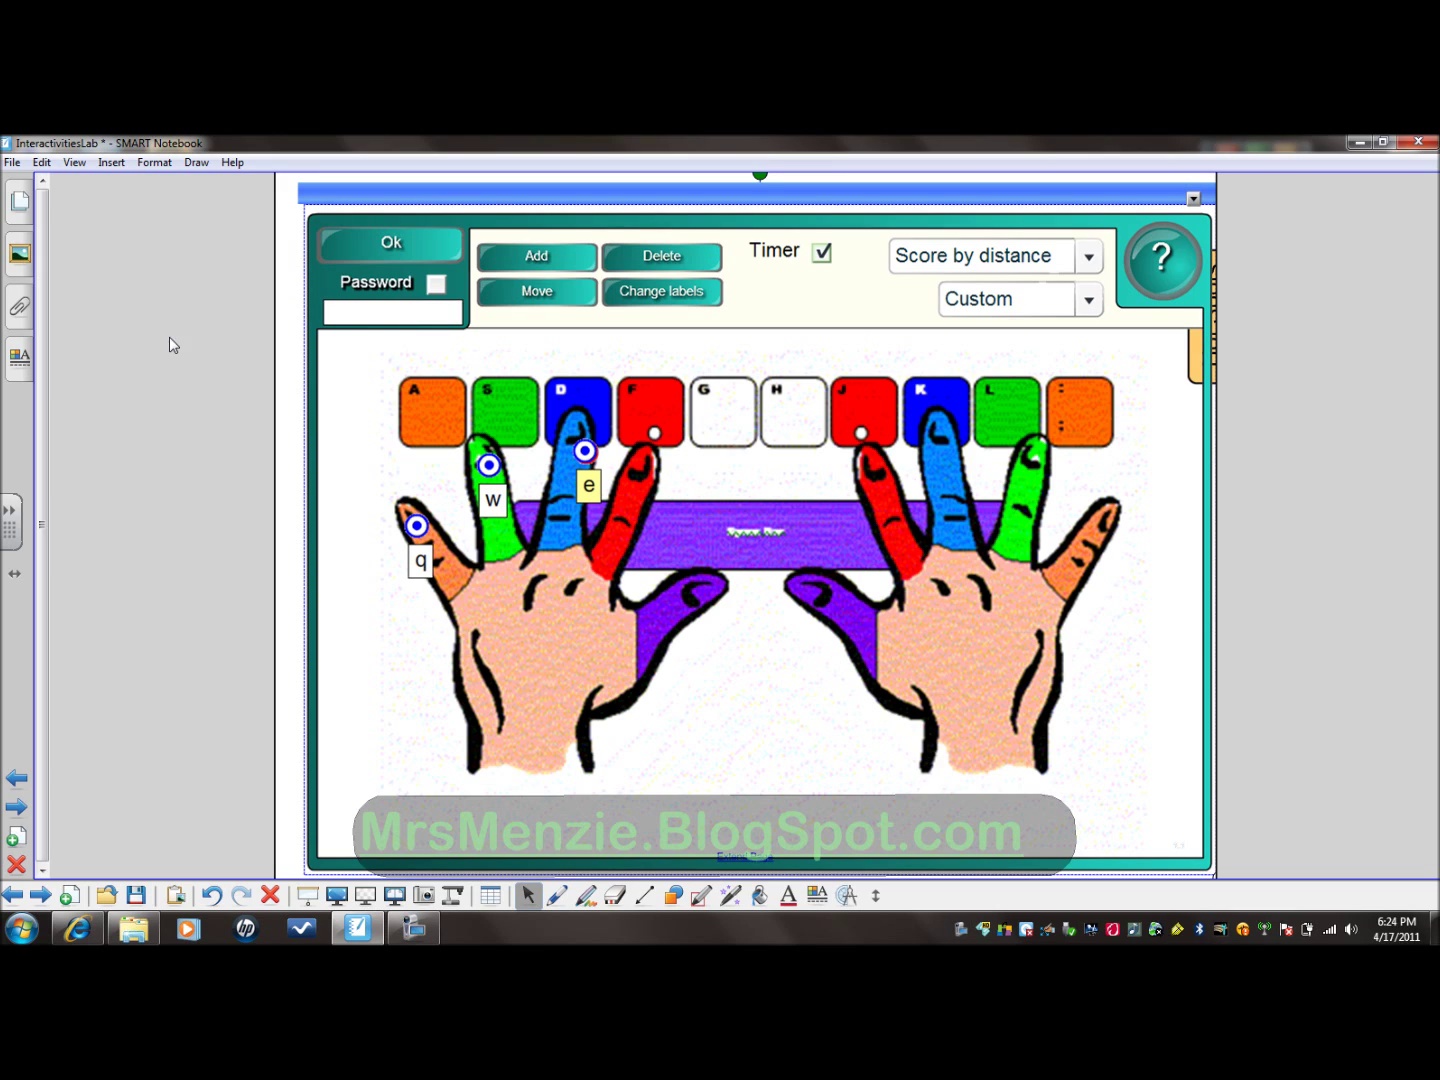
{"action": "left_click", "coordinate": [646, 480]}
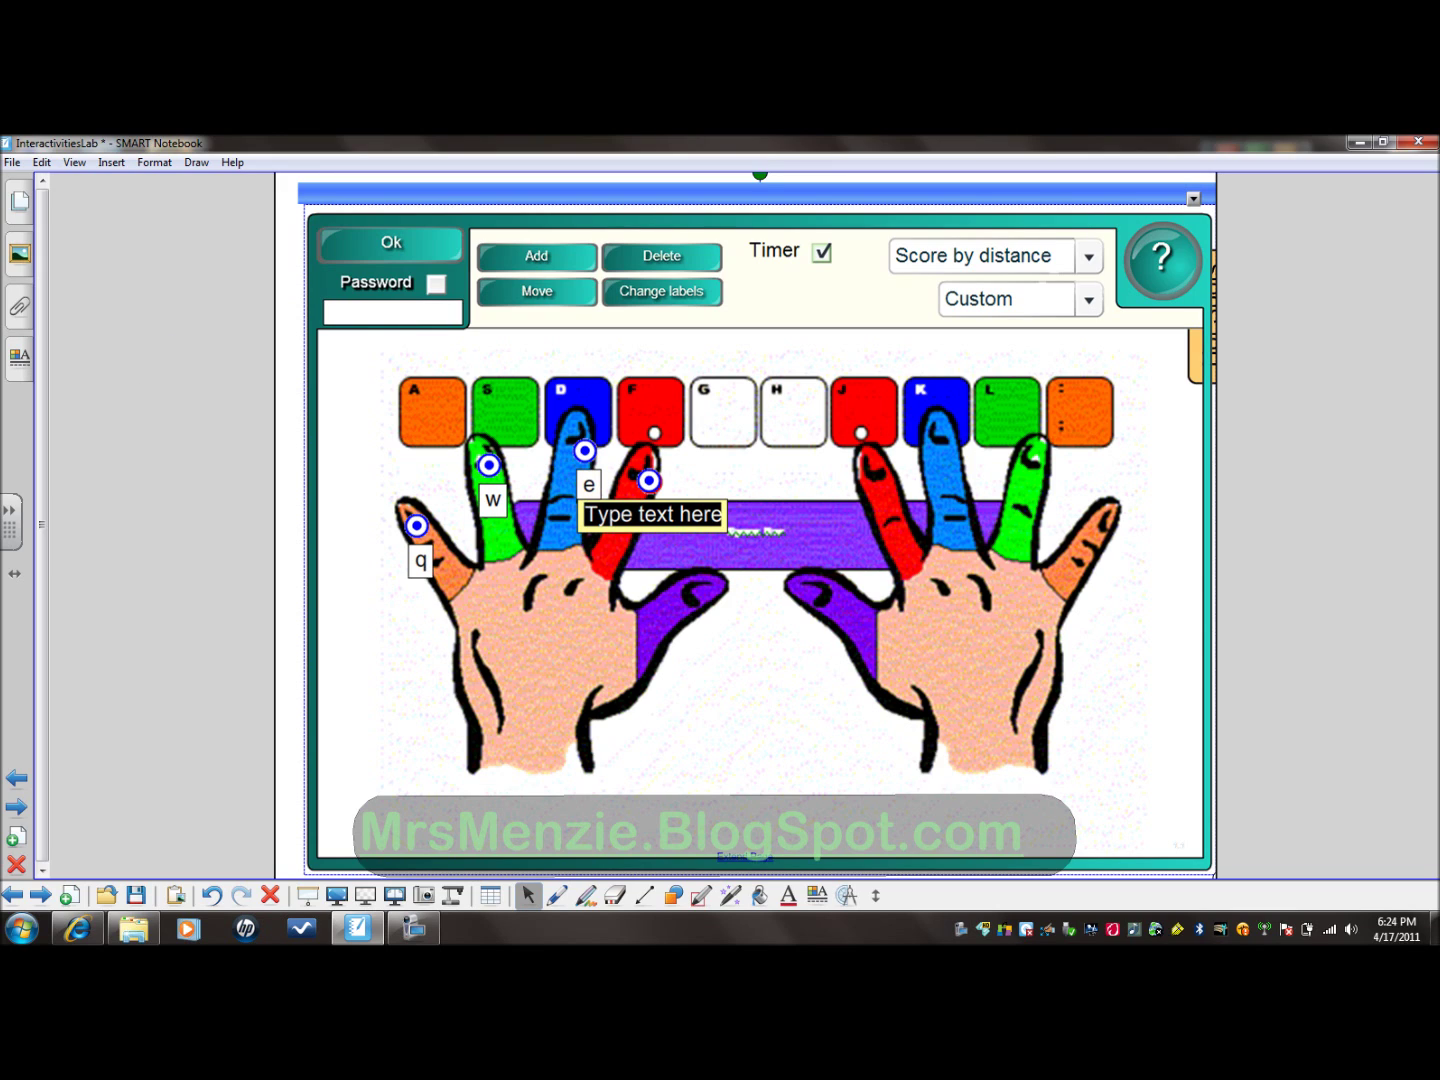
{"action": "type", "text": "r"}
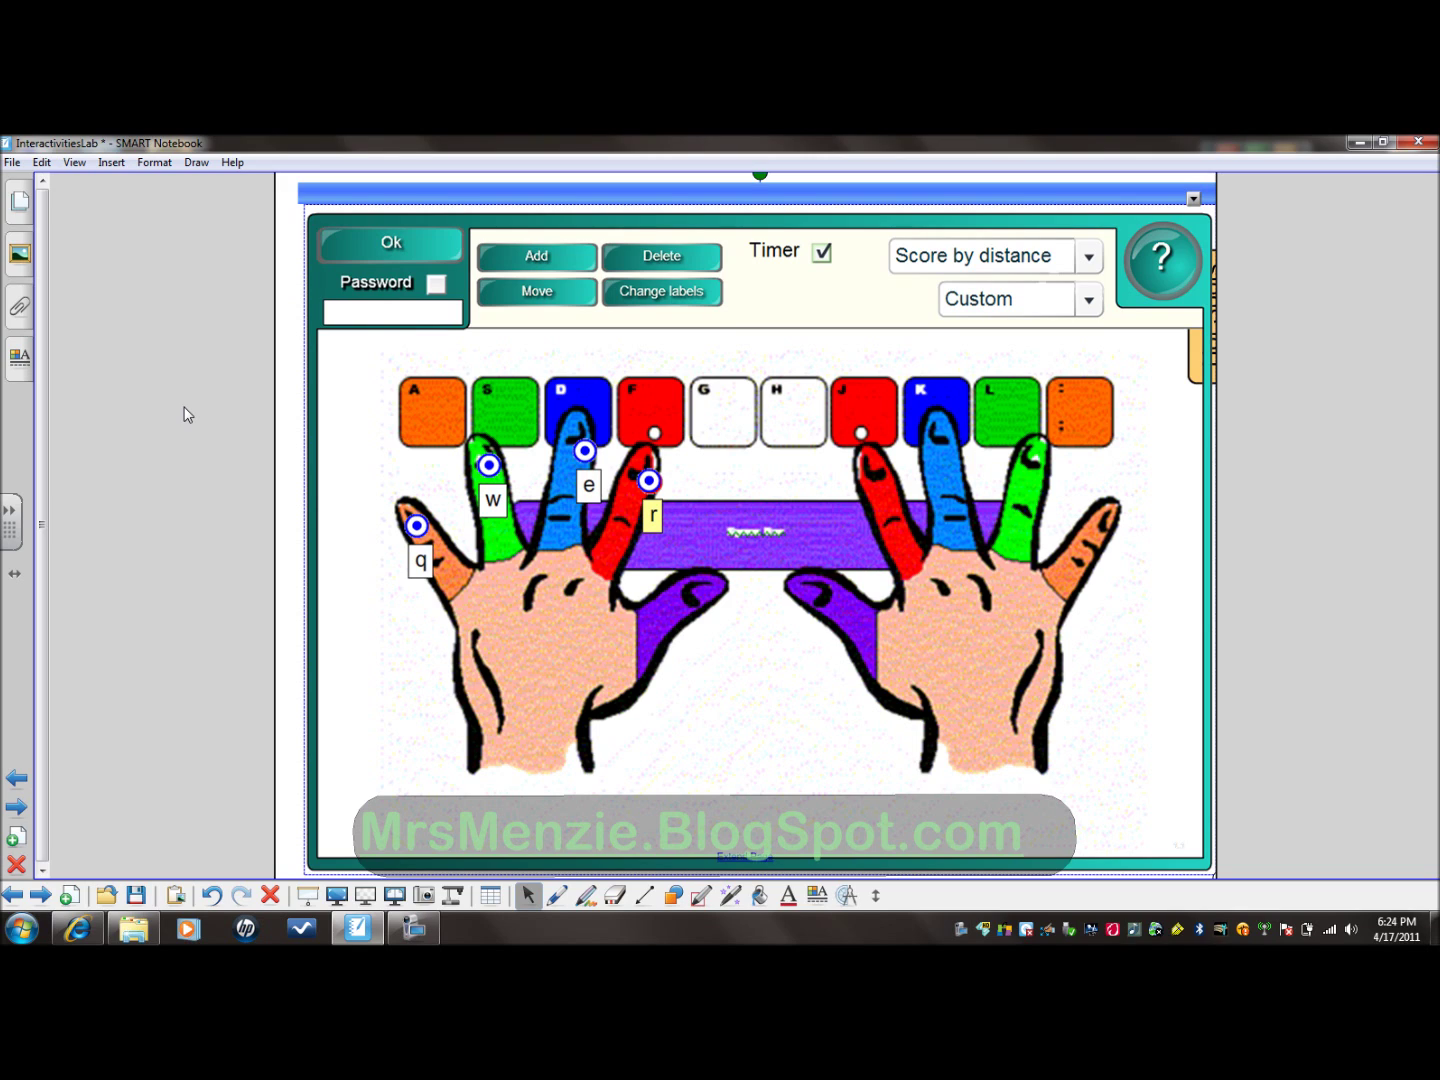
{"action": "left_click", "coordinate": [698, 609]}
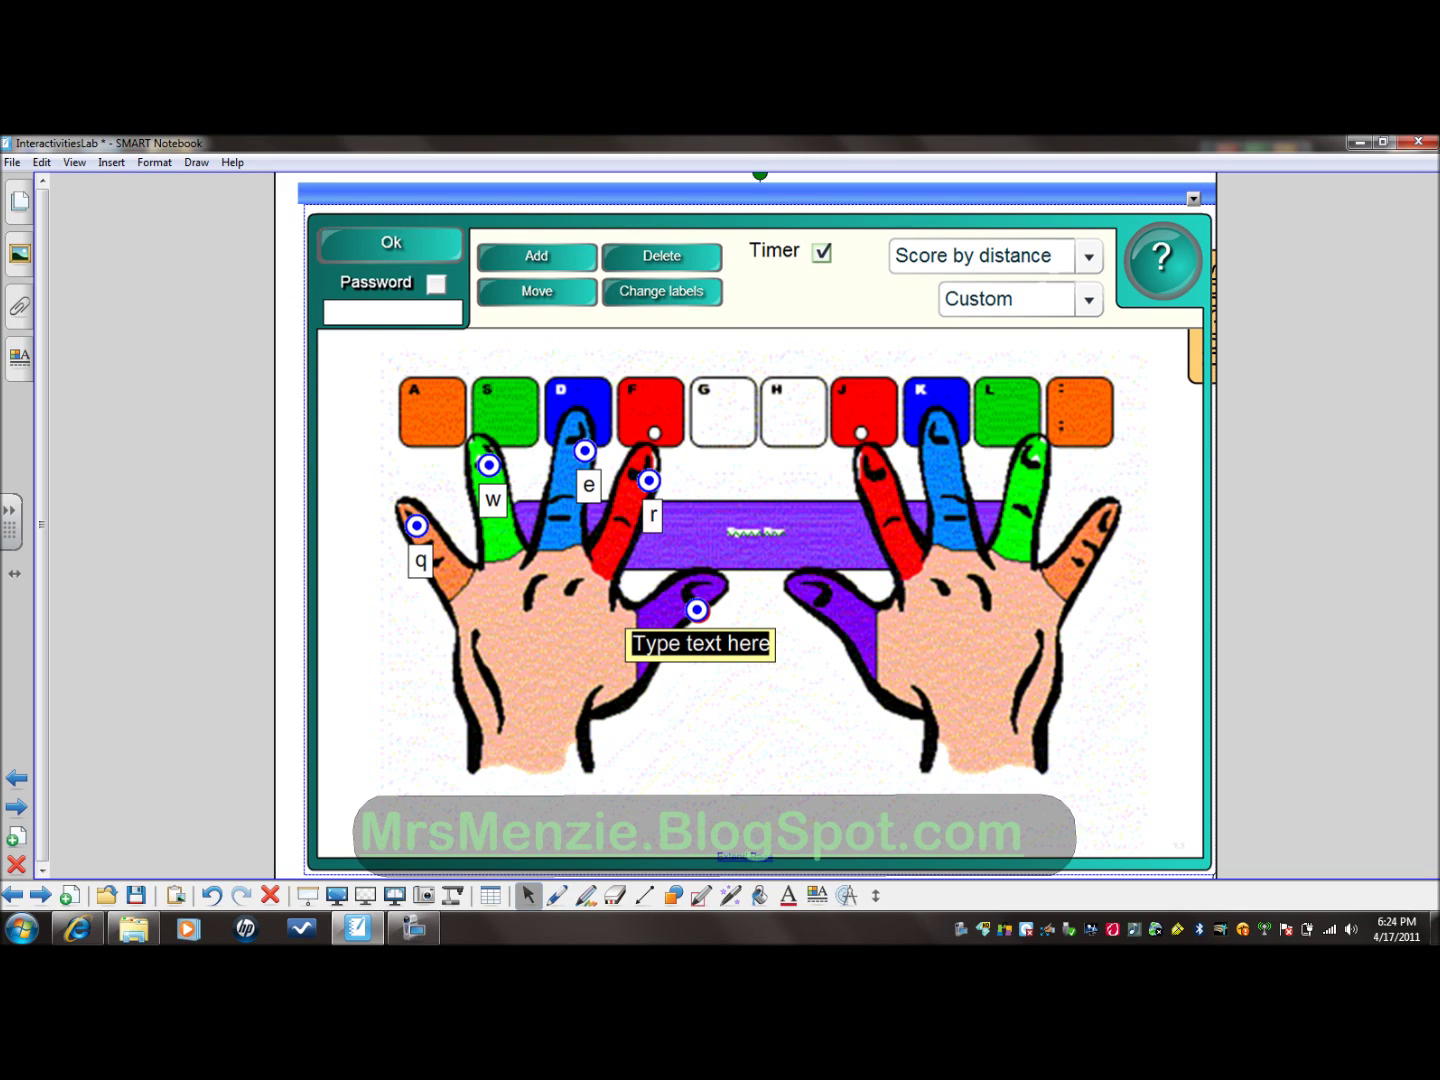
{"action": "type", "text": "spac"}
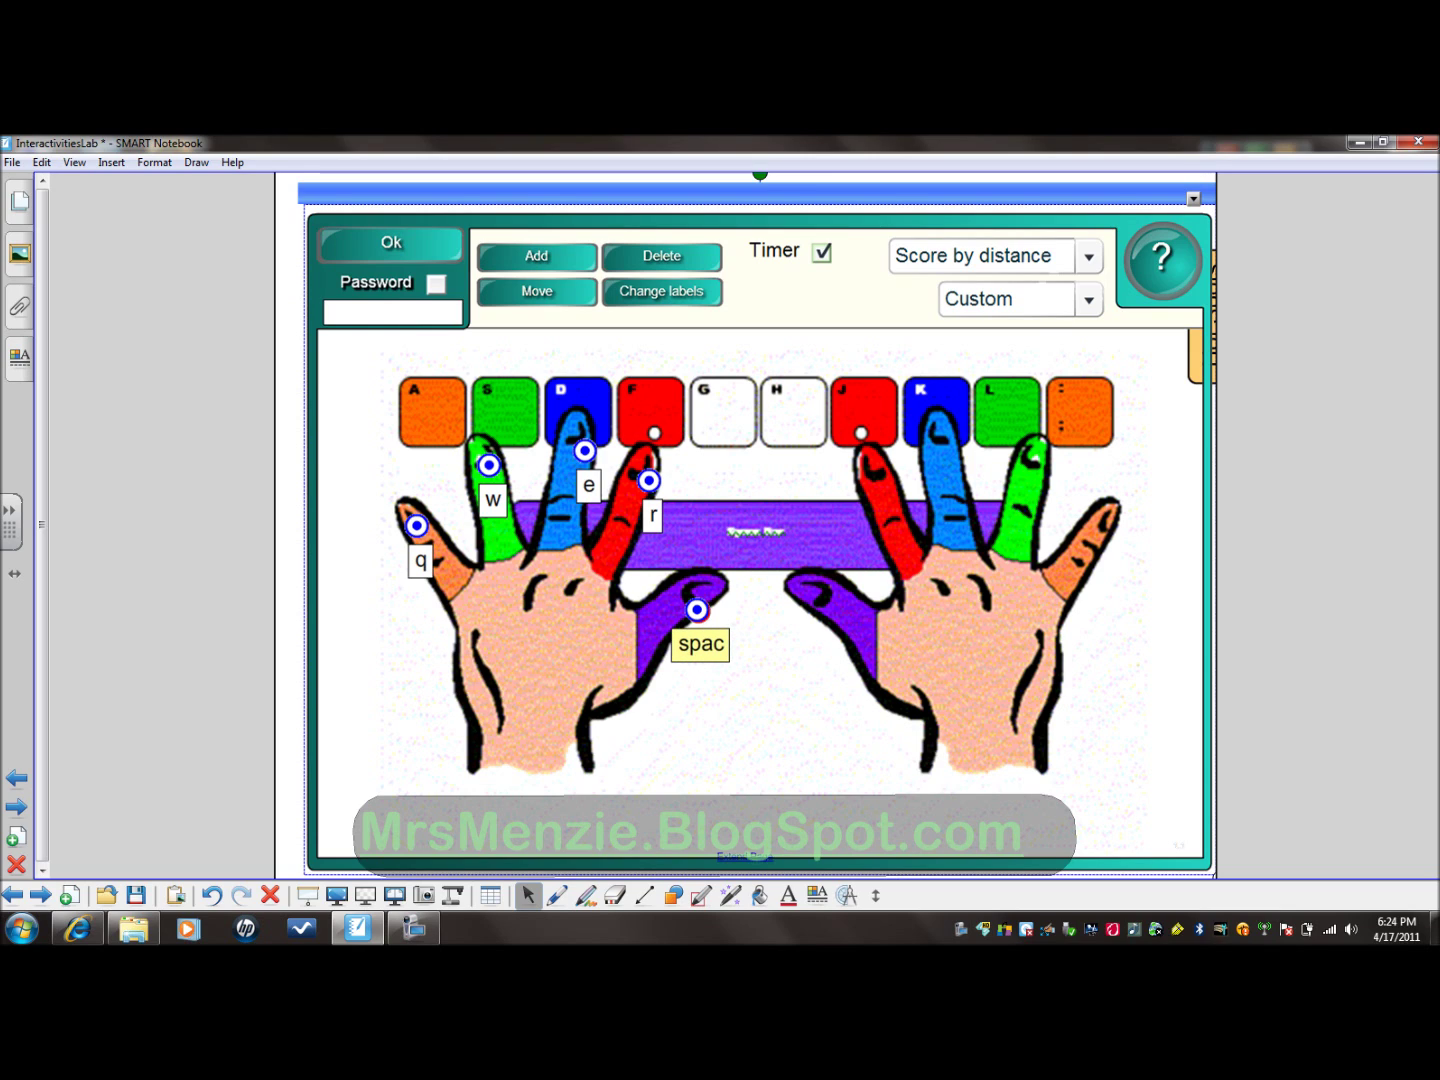
{"action": "type", "text": "e"}
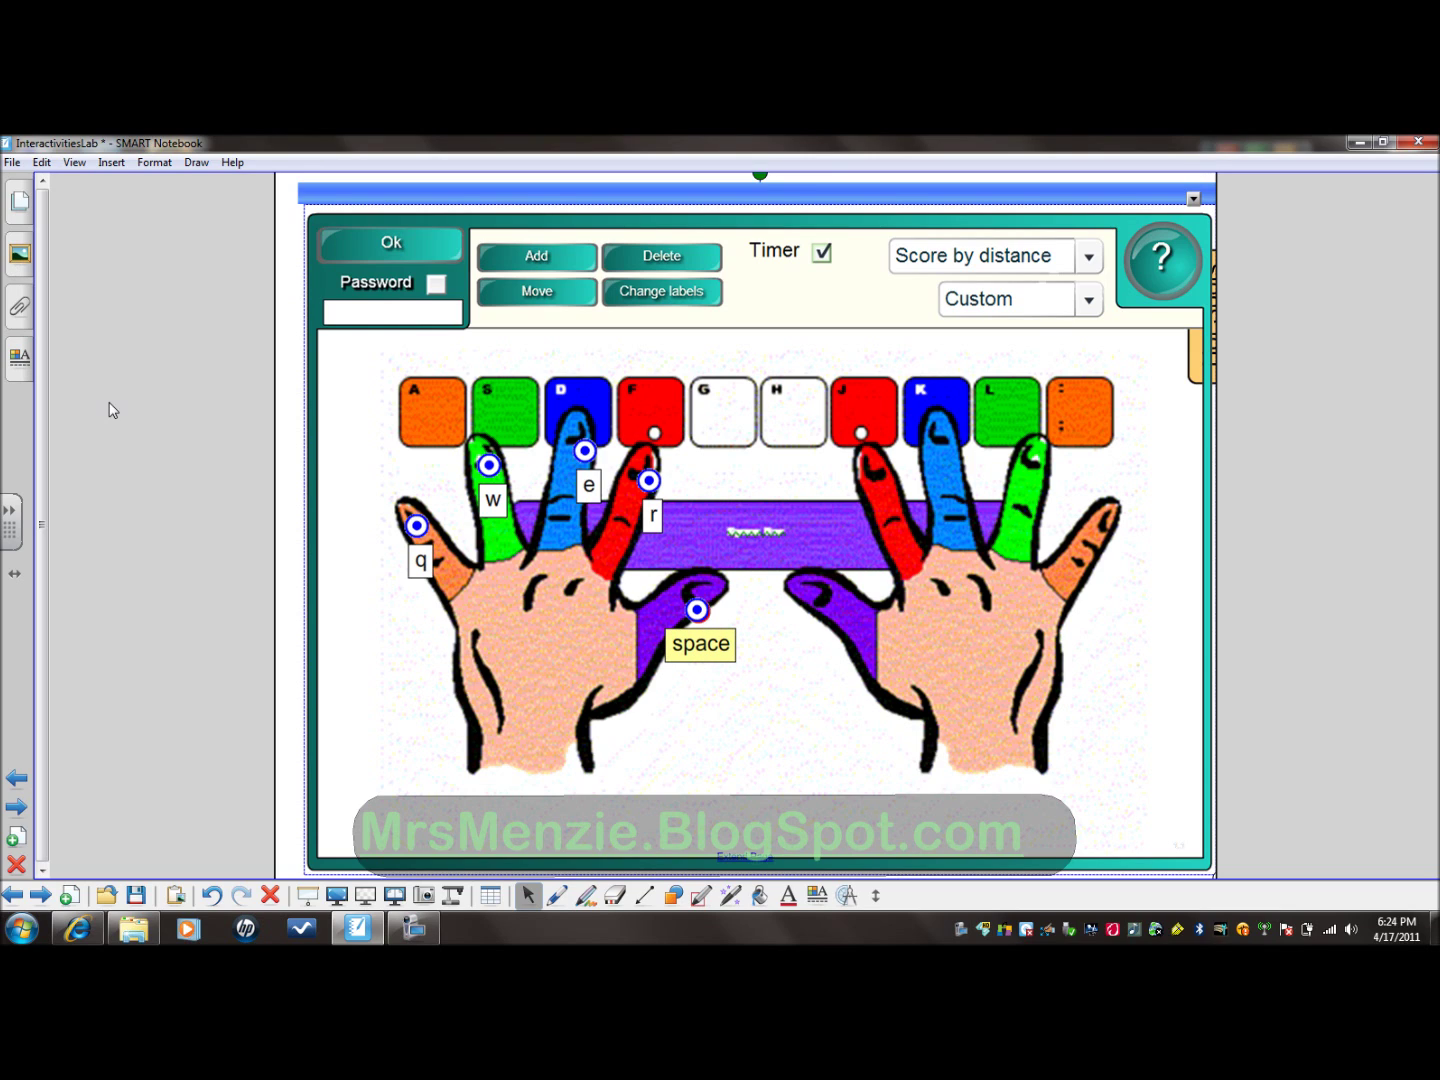
- Add hot spots labelled y, p, o, i, u on the right fingers and t on the left index
{"action": "left_click", "coordinate": [879, 476]}
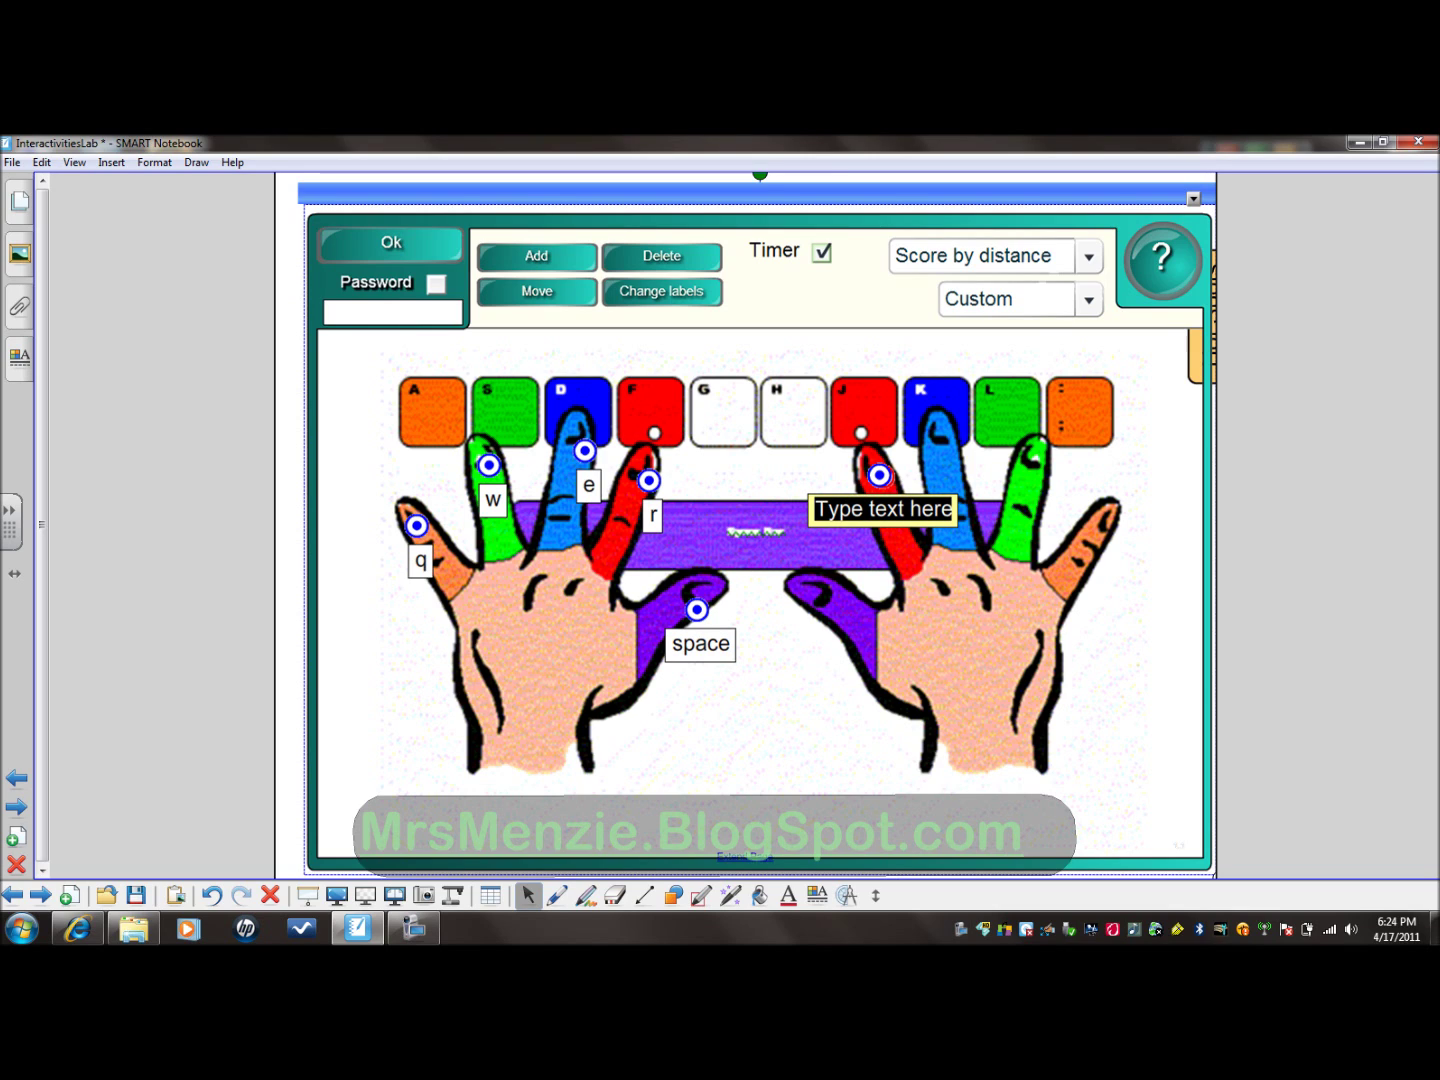
{"action": "type", "text": "y"}
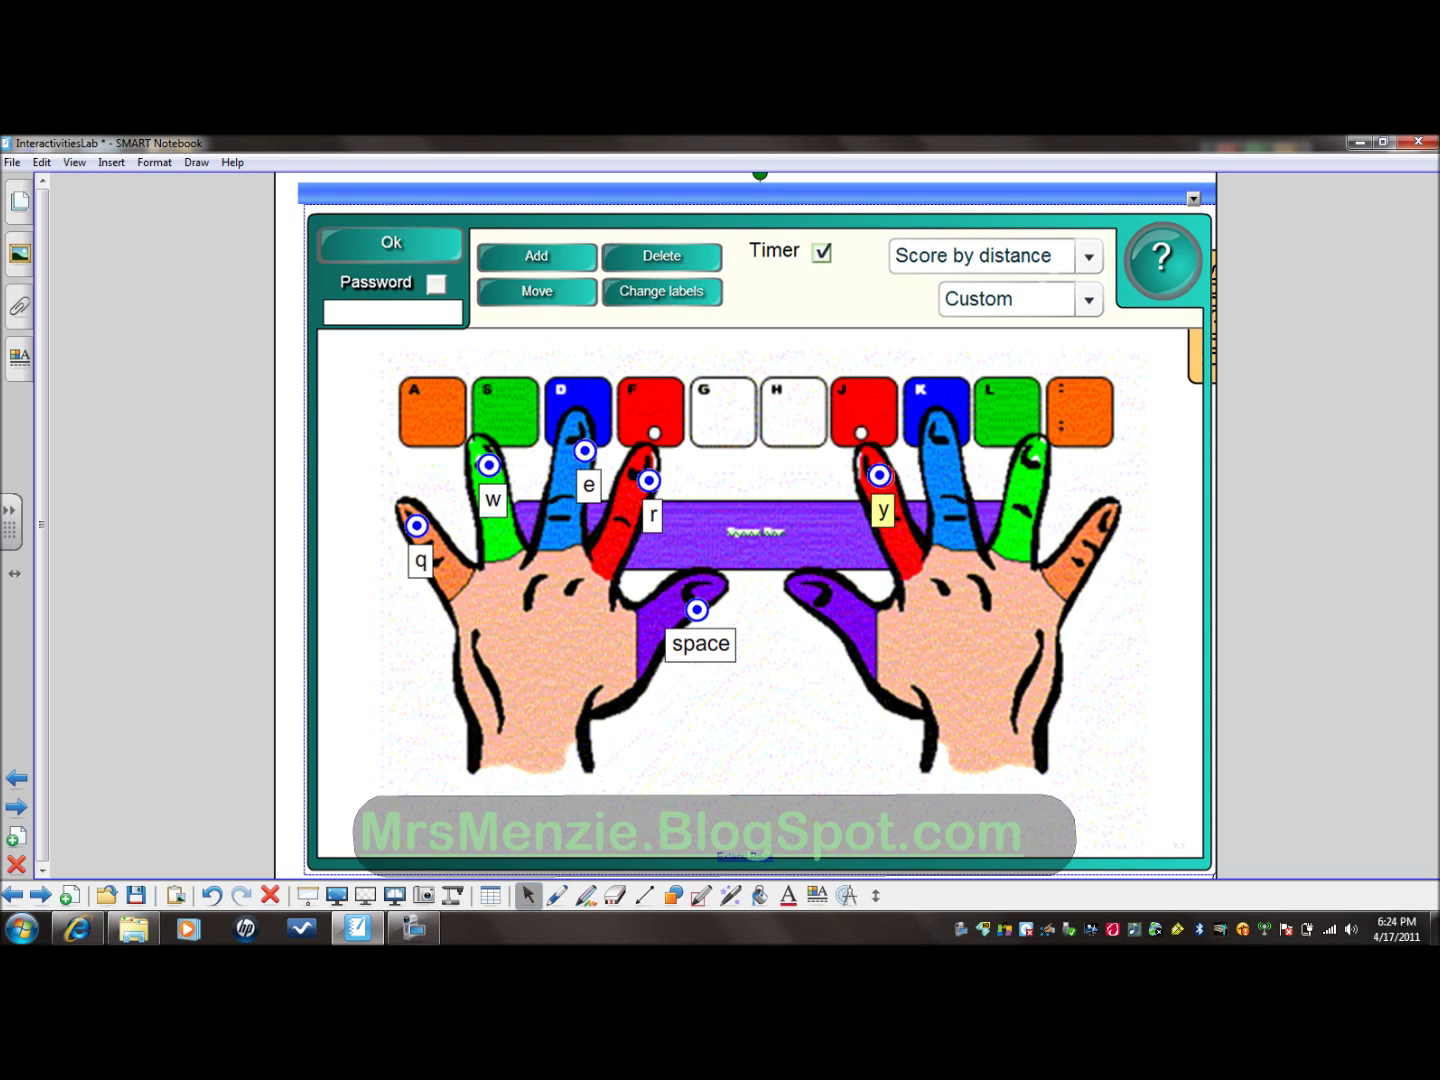
{"action": "left_click", "coordinate": [1111, 534]}
{"action": "type", "text": "p"}
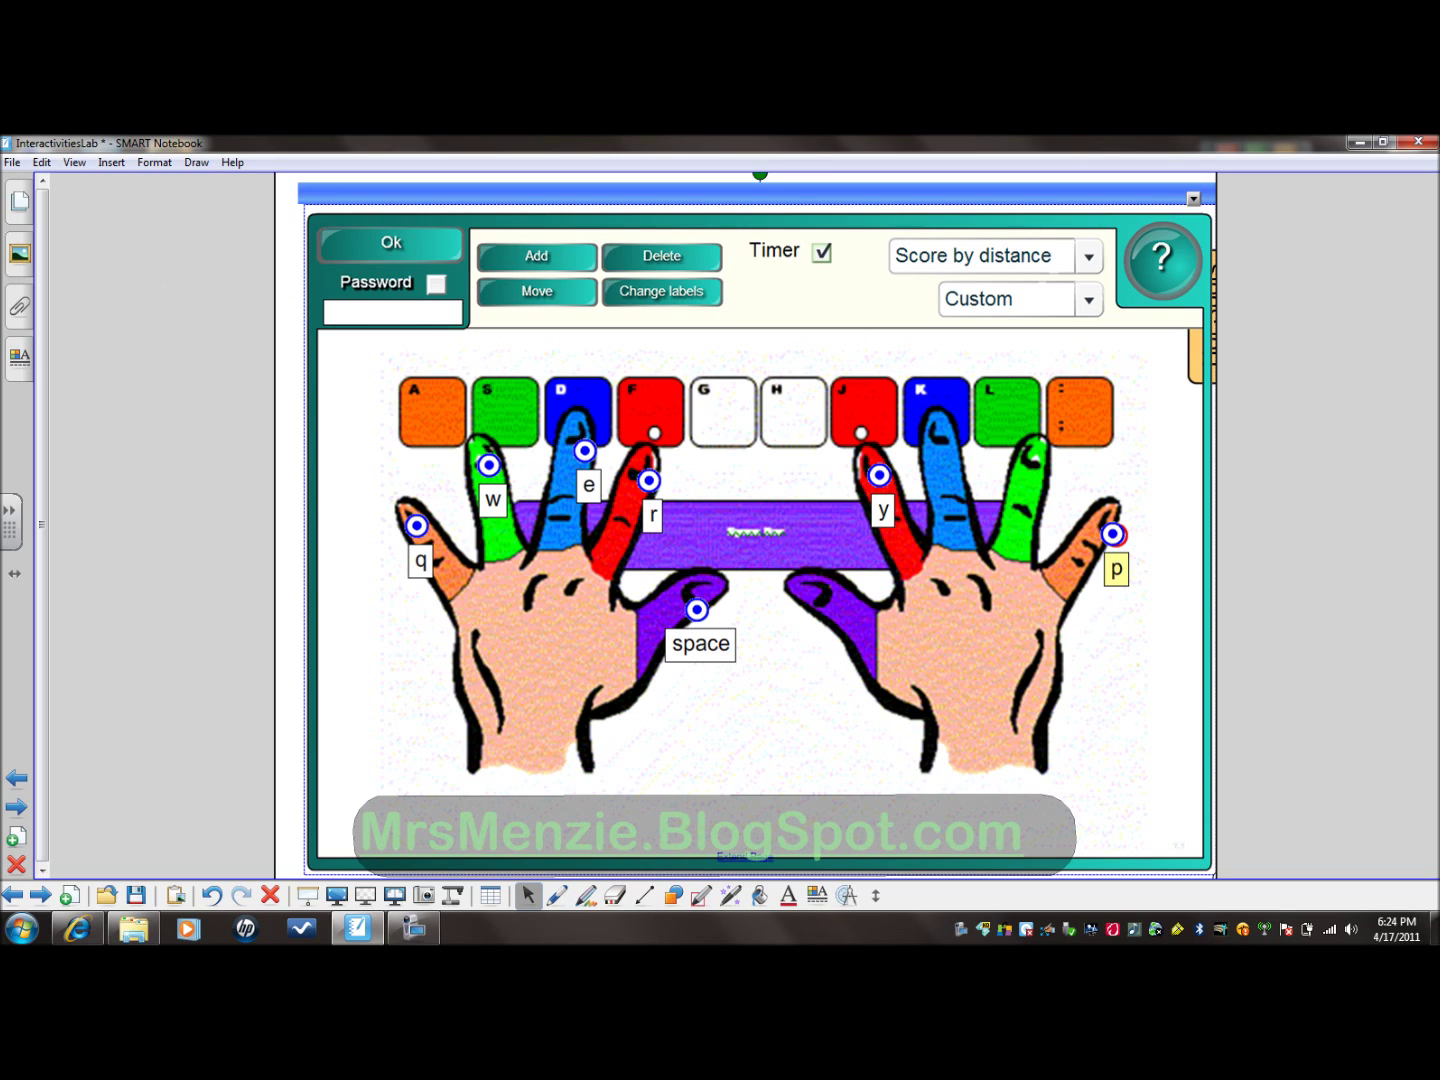
{"action": "left_click", "coordinate": [1039, 471]}
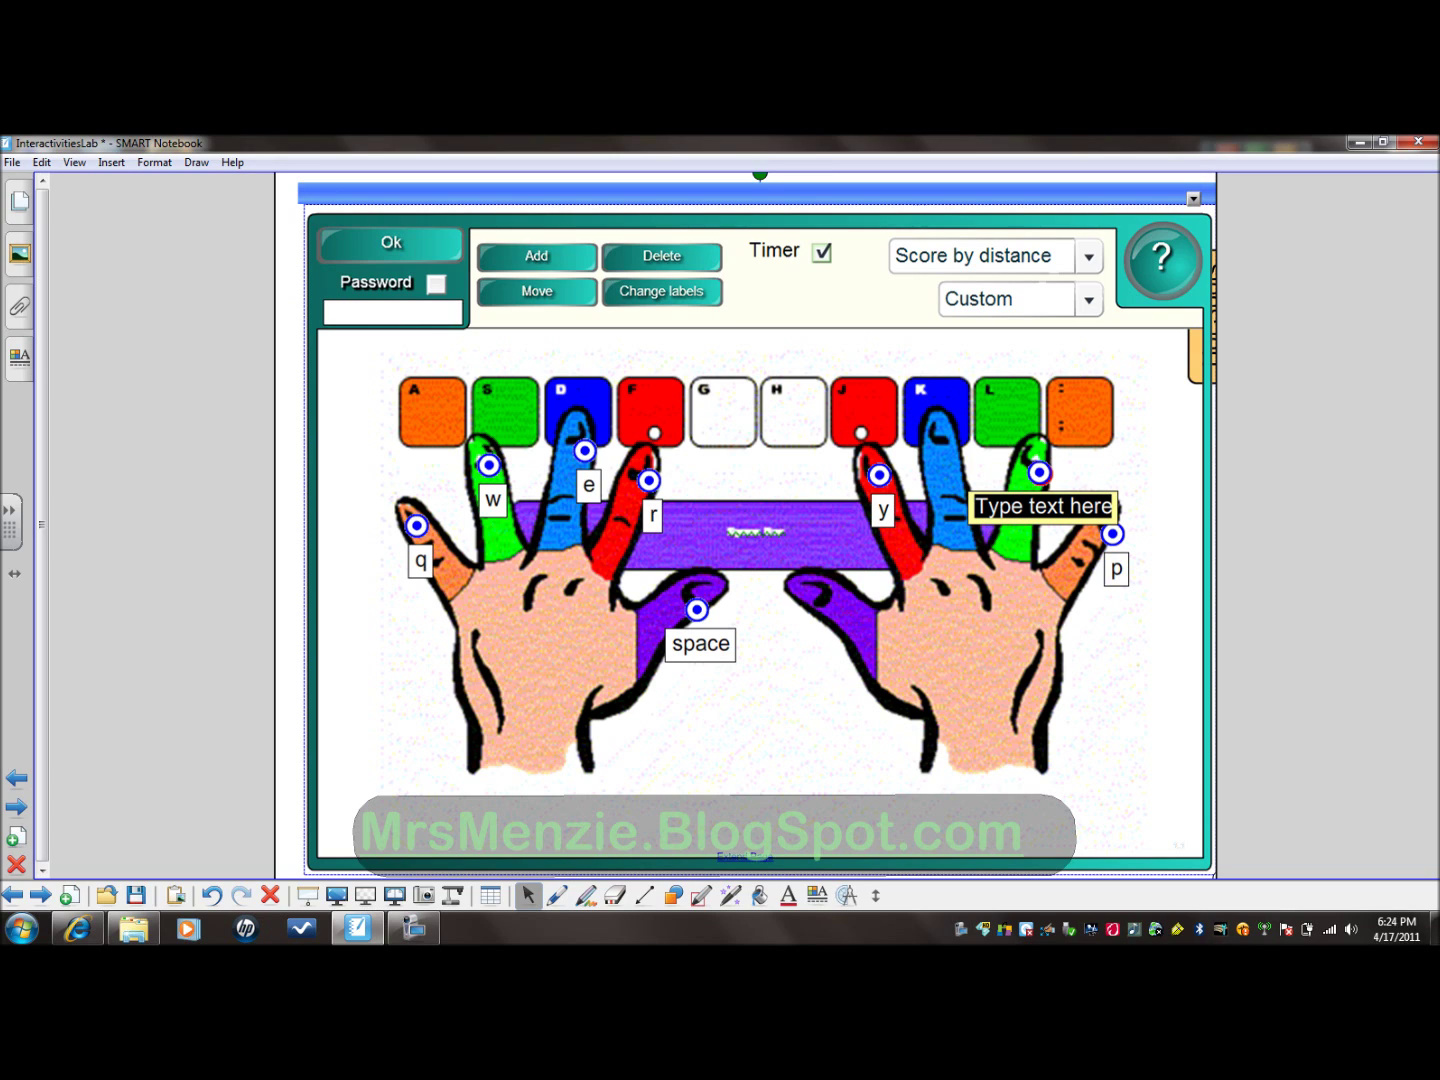
{"action": "type", "text": "o"}
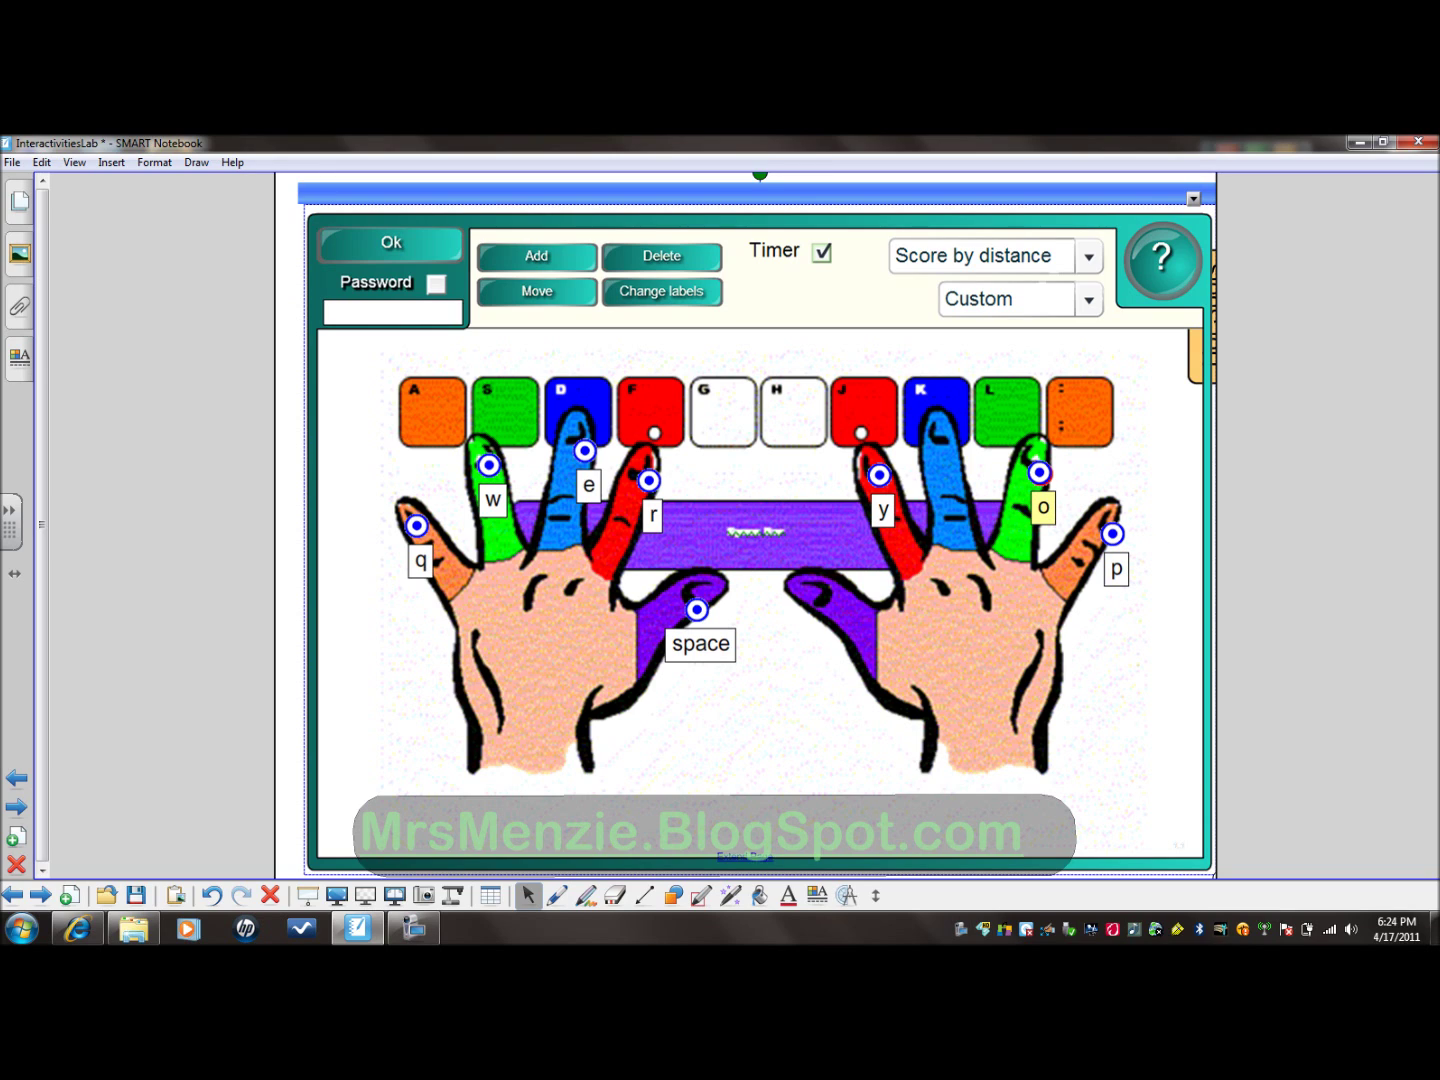
{"action": "left_click", "coordinate": [944, 450]}
{"action": "type", "text": "i"}
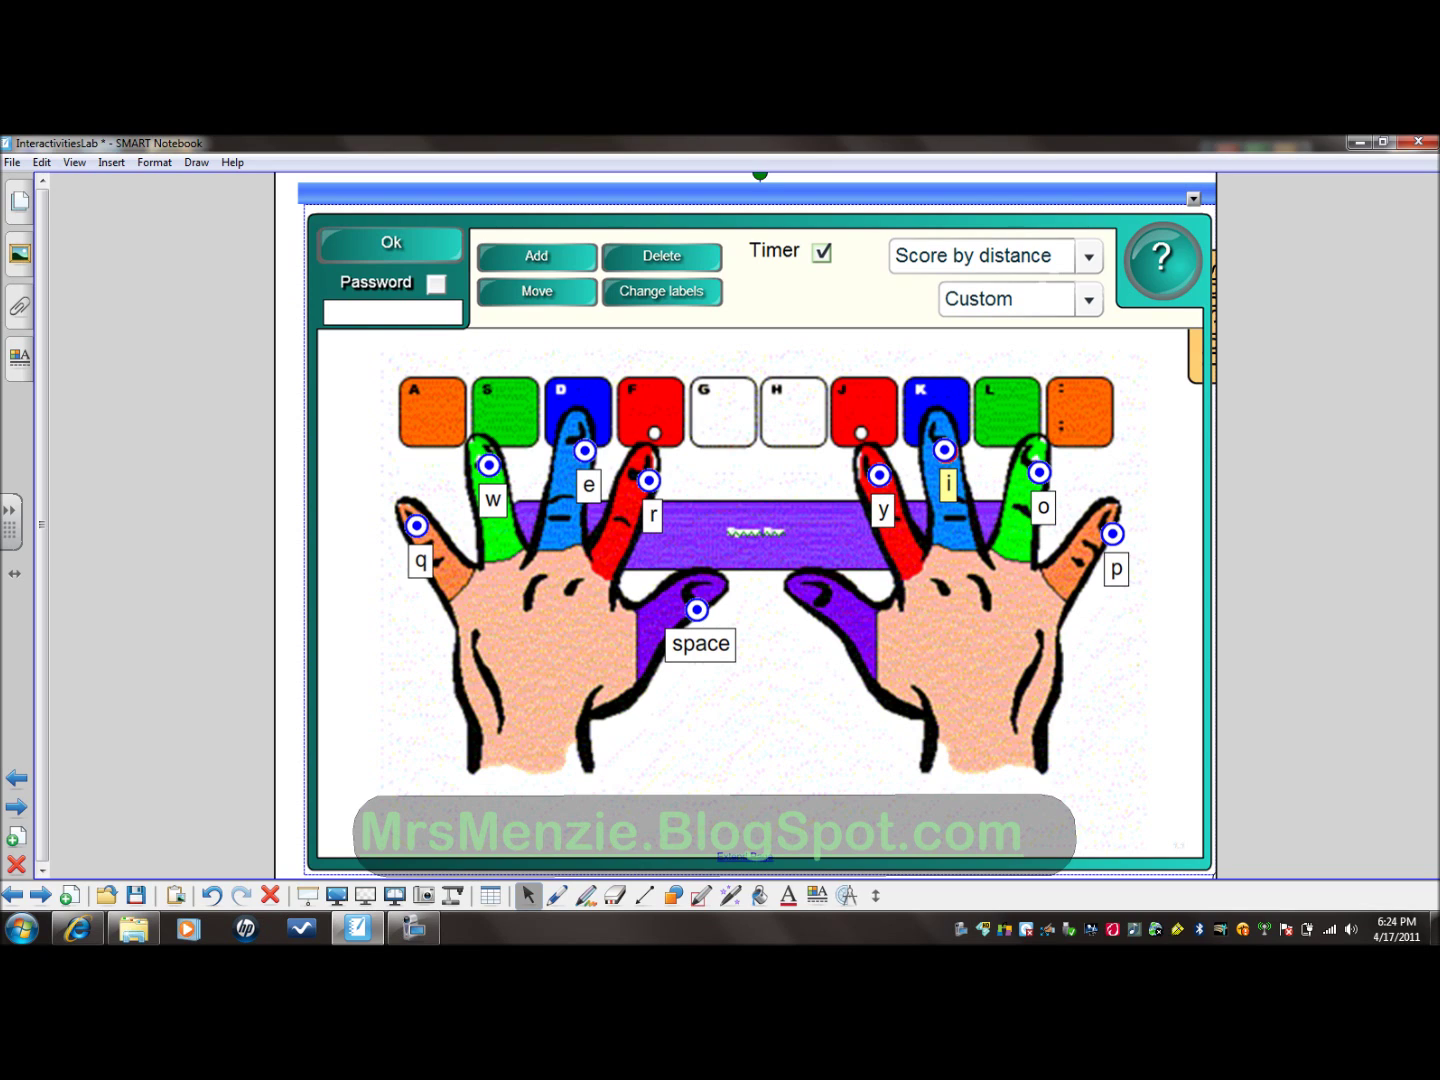
{"action": "left_click", "coordinate": [876, 472]}
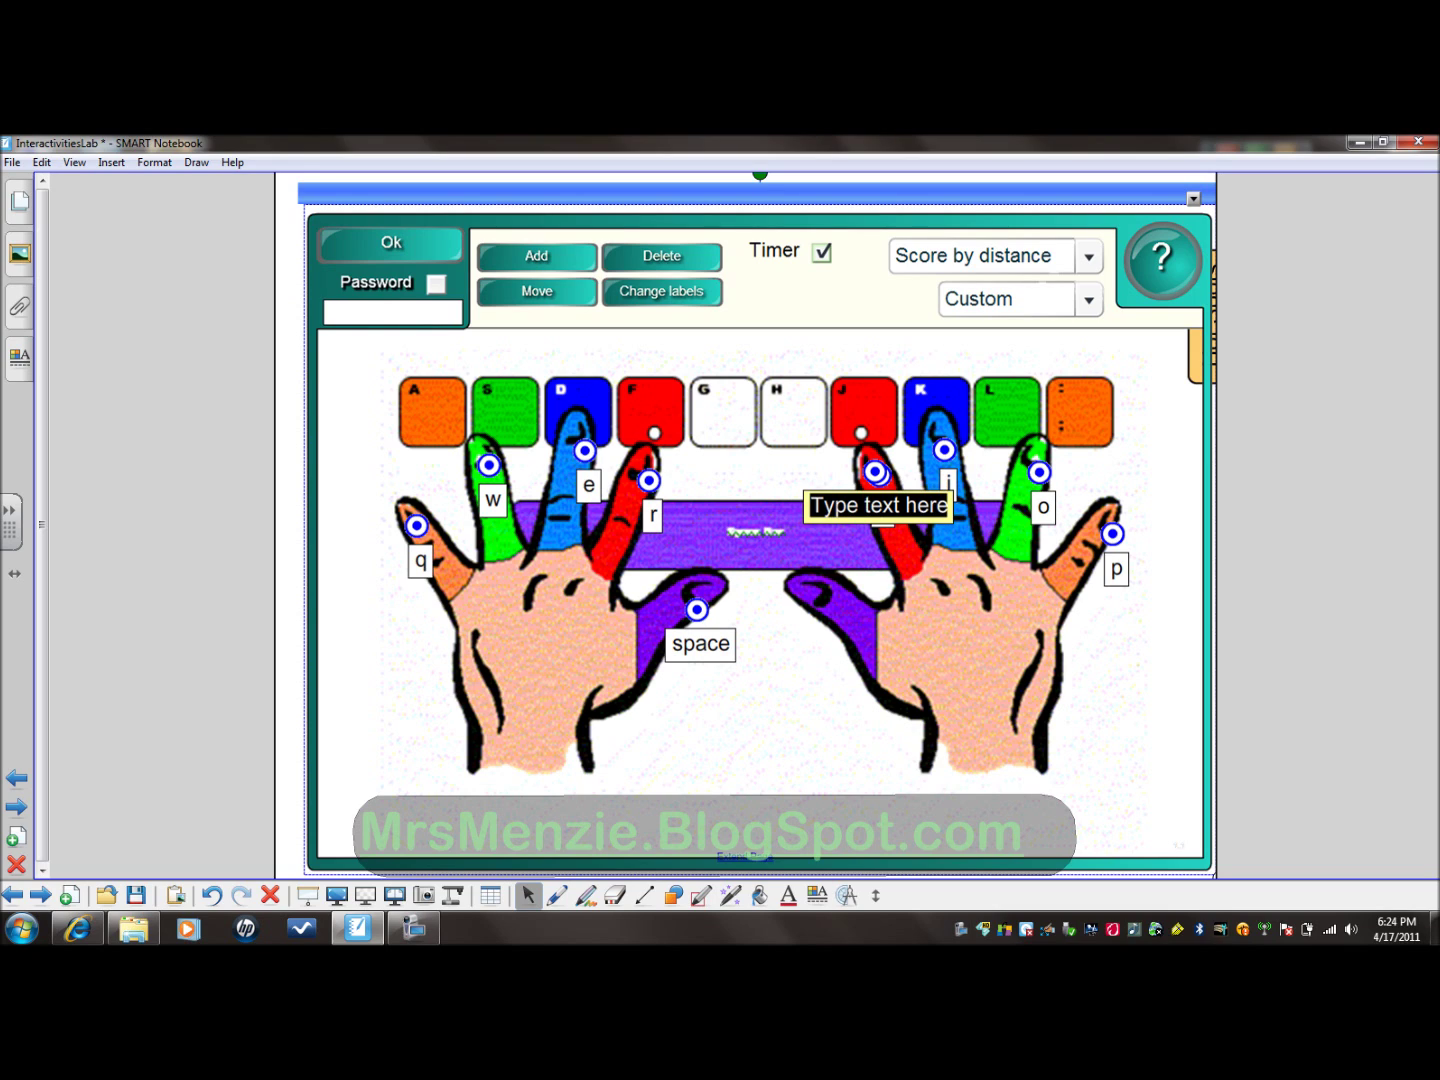
{"action": "type", "text": "u"}
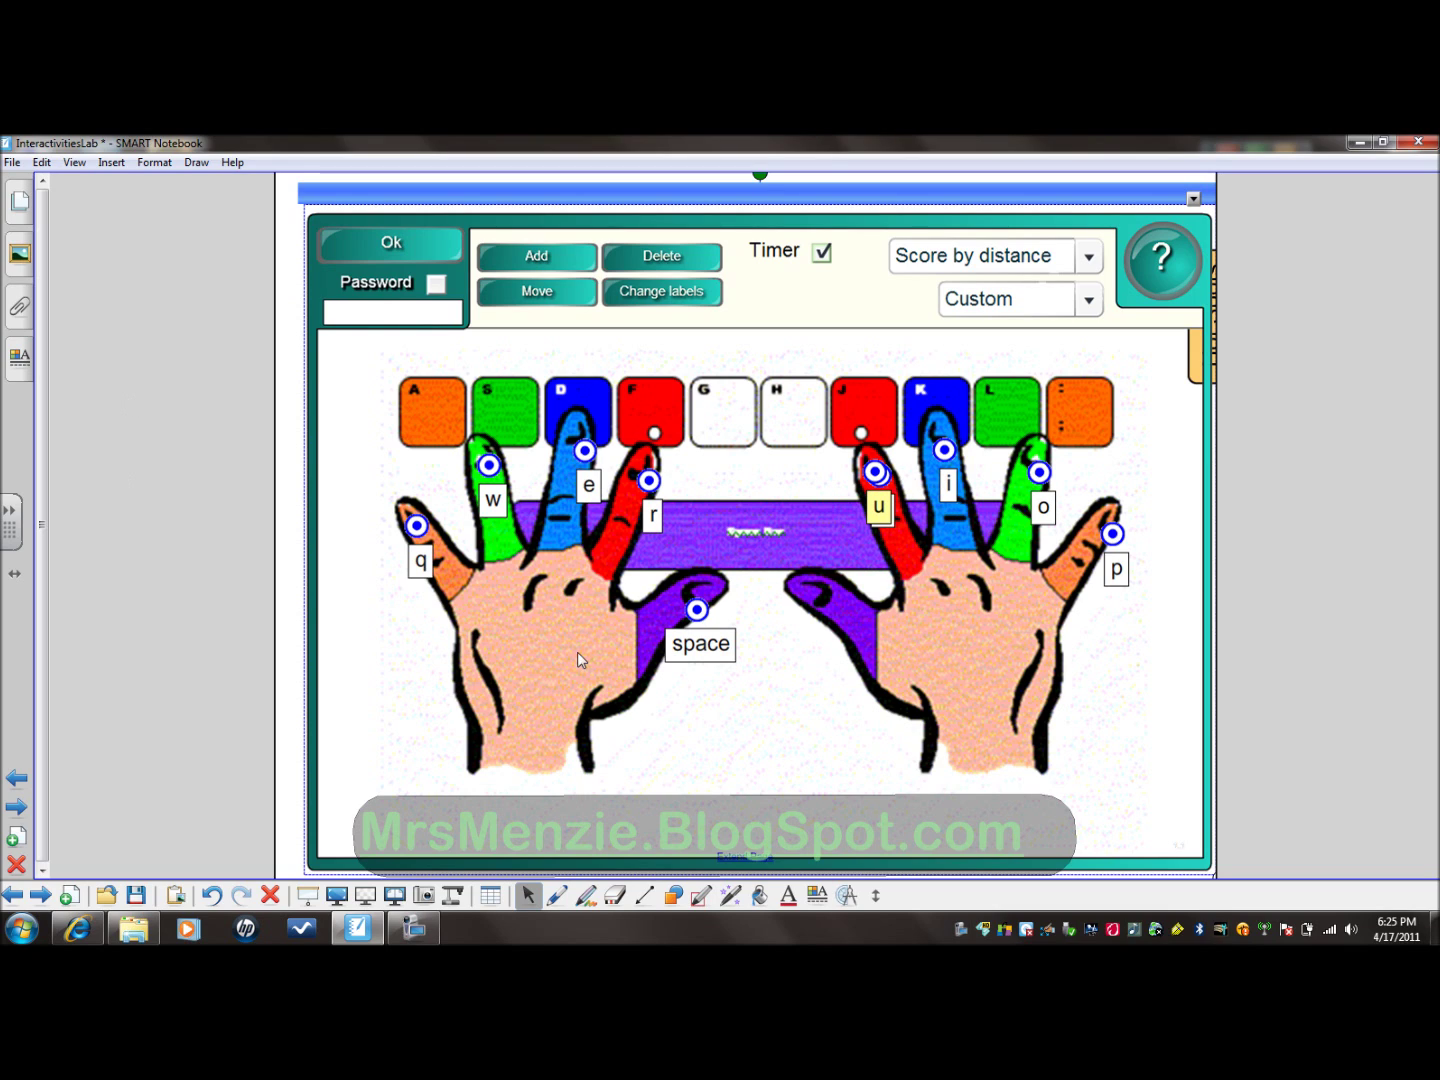
{"action": "left_click", "coordinate": [635, 468]}
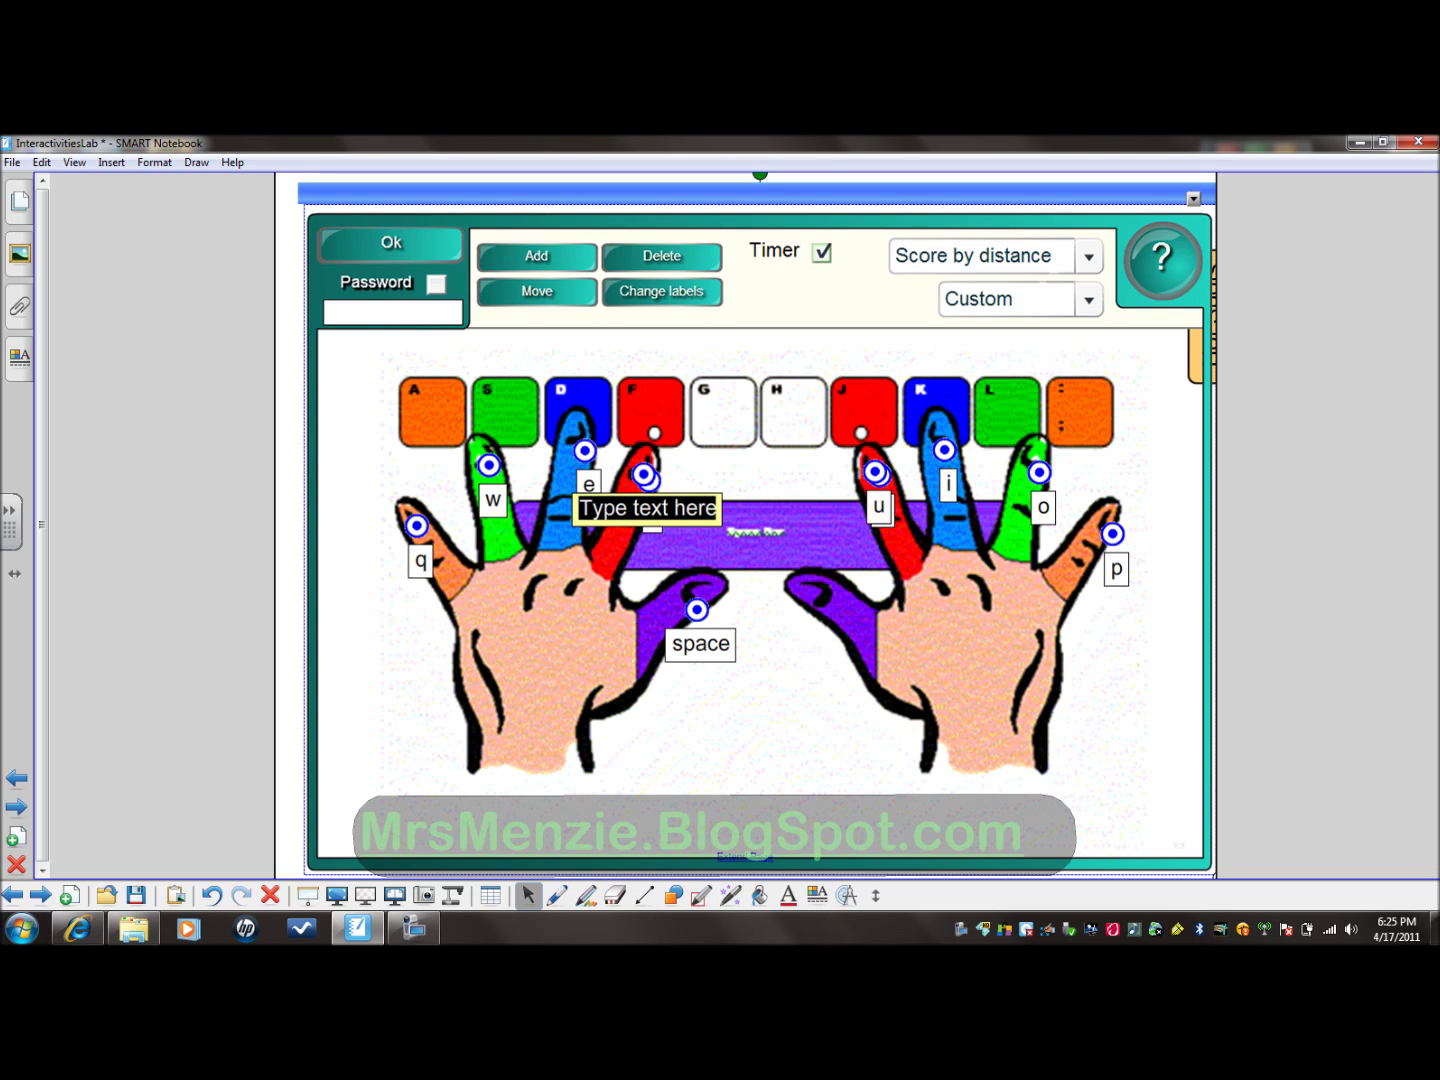
{"action": "type", "text": "t"}
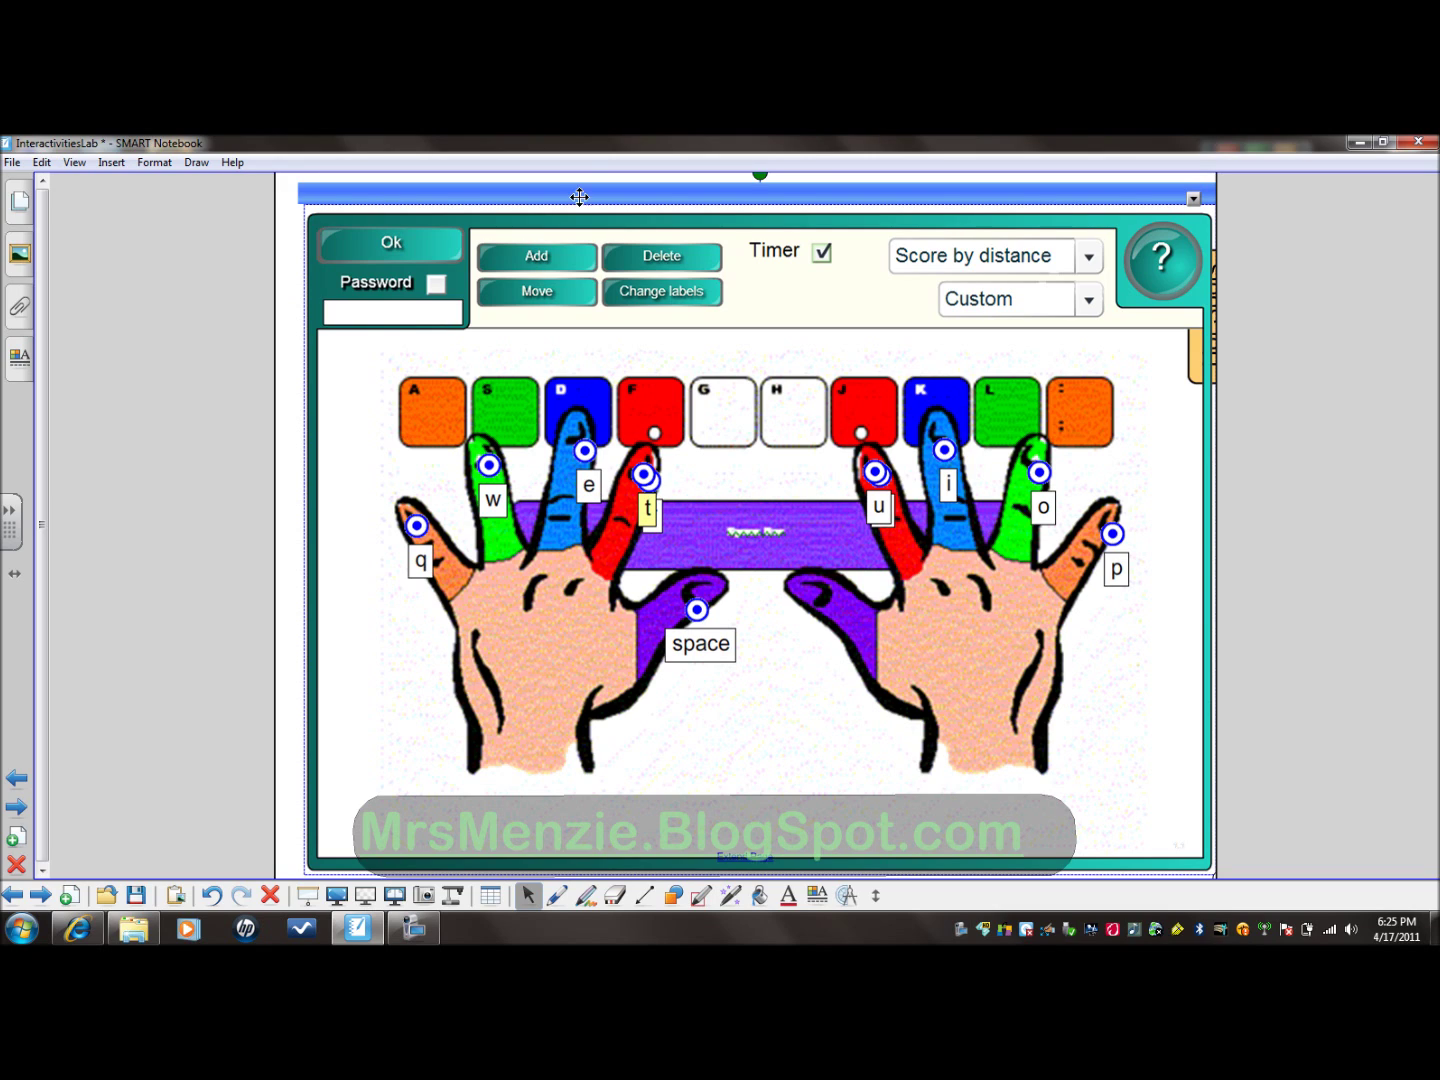
- Move the e hot spot onto the blue finger and nudge w down the green finger
{"action": "left_click", "coordinate": [537, 290]}
{"action": "mouse_move", "coordinate": [592, 489]}
{"action": "left_mouse_down"}
{"action": "mouse_move", "coordinate": [571, 487]}
{"action": "mouse_move", "coordinate": [576, 464]}
{"action": "mouse_move", "coordinate": [578, 490]}
{"action": "left_mouse_up"}
{"action": "left_click", "coordinate": [491, 496]}
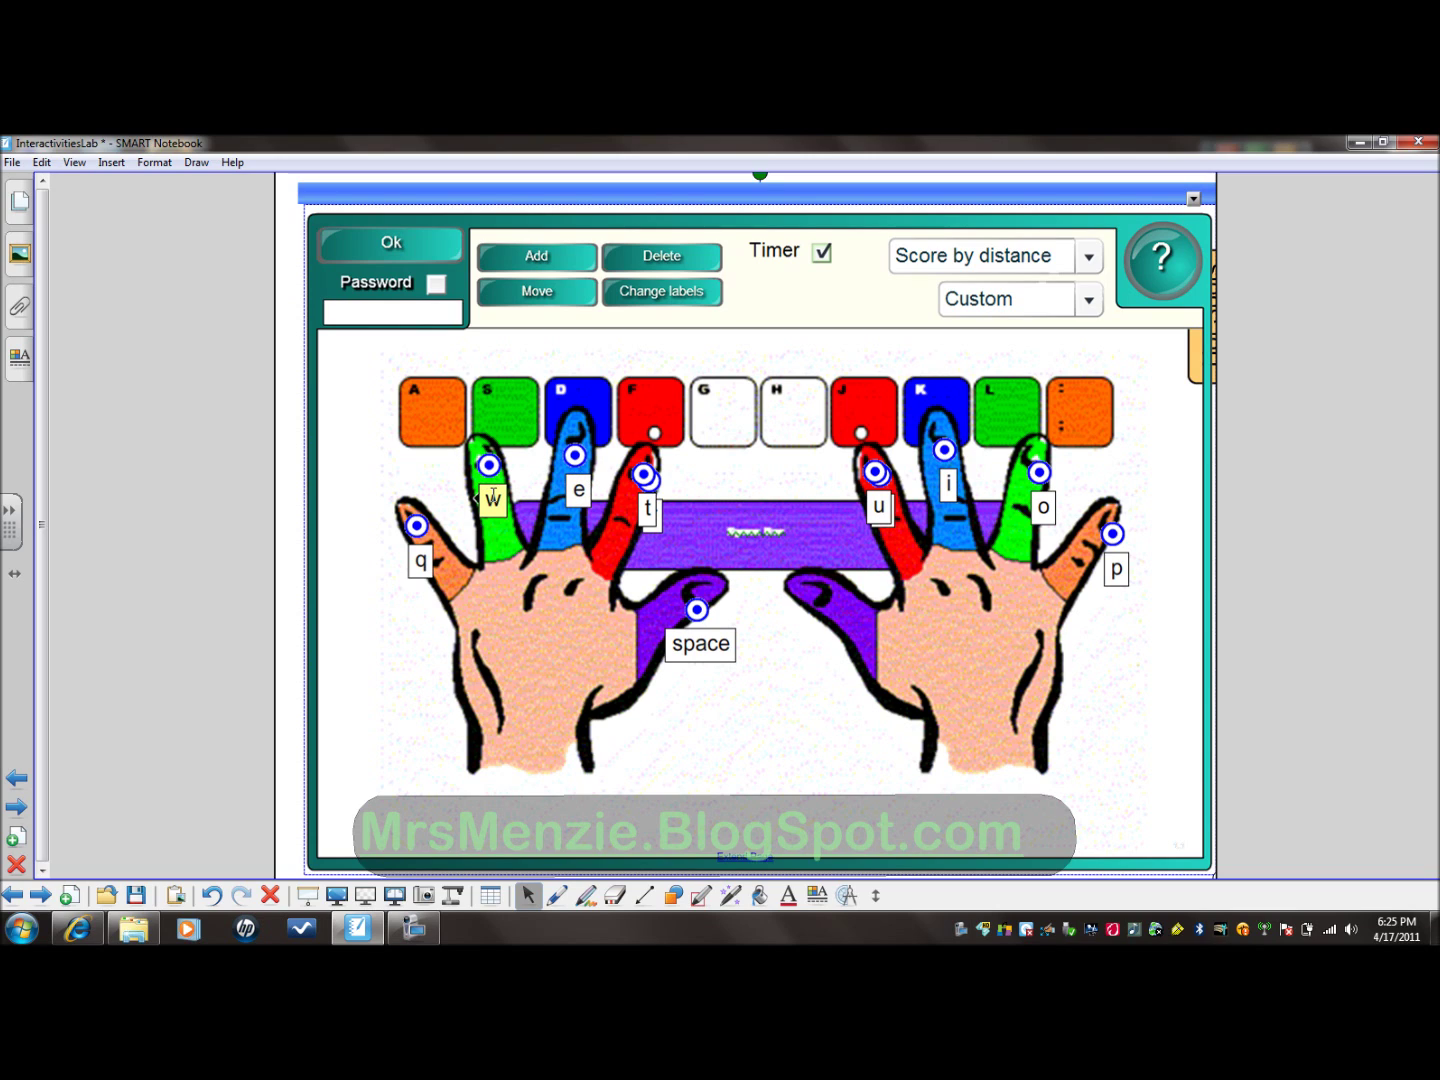
{"action": "left_click_drag", "start_coordinate": [492, 495], "coordinate": [490, 509]}
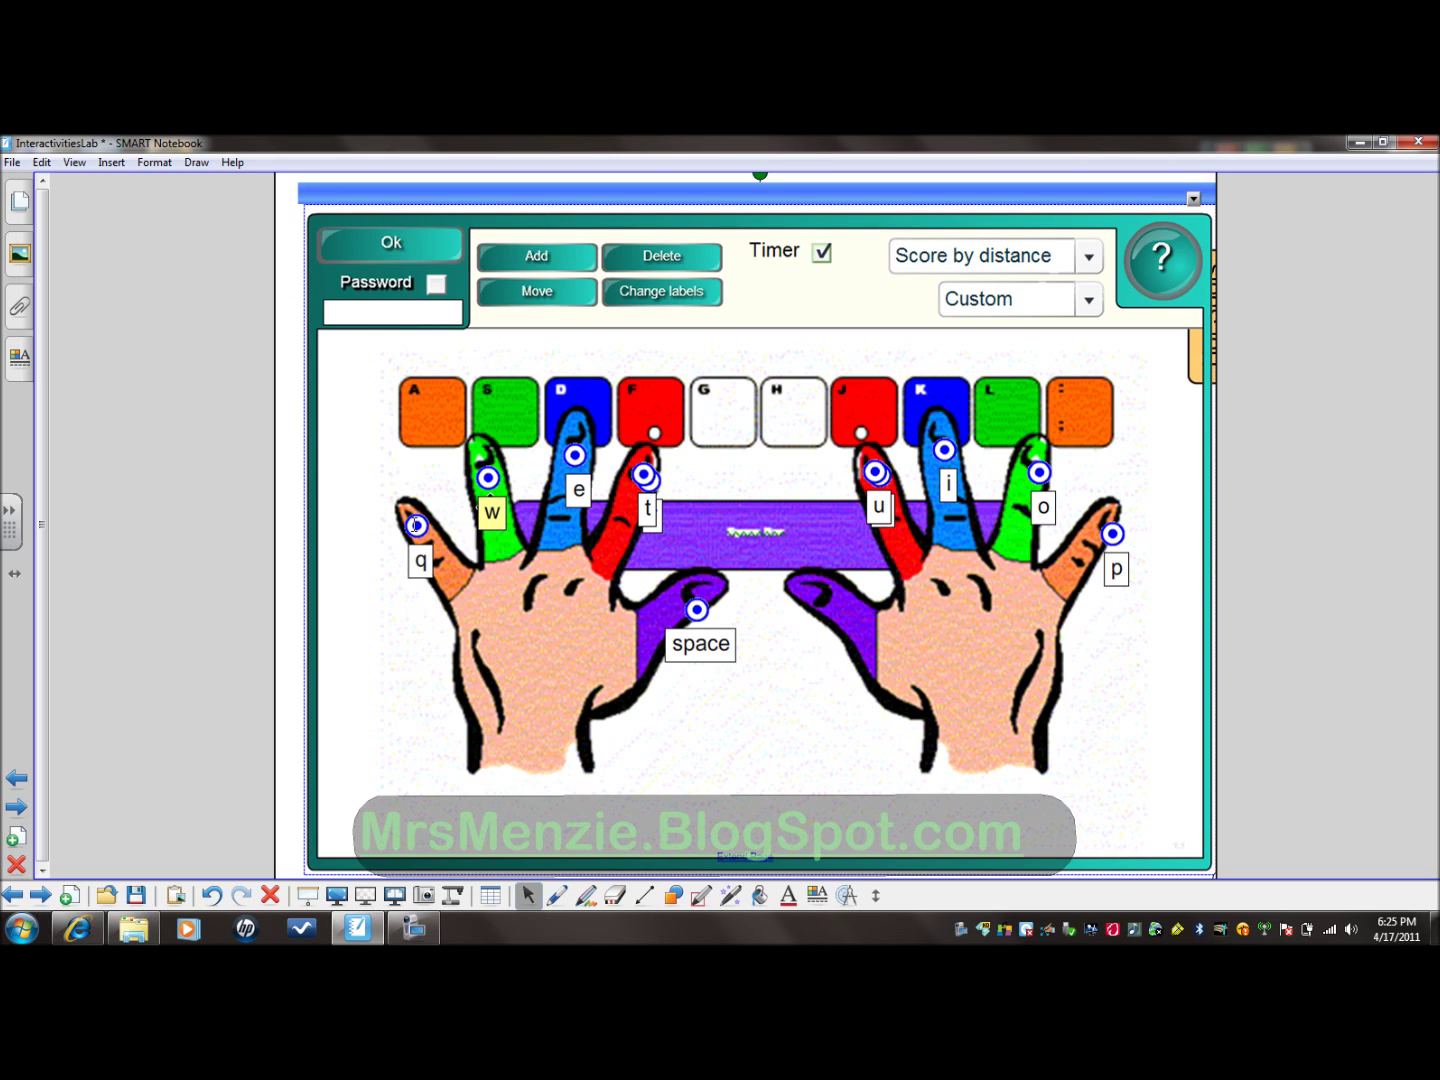
- Keep Score by distance and add another 'space' hot spot on the right thumb
{"action": "left_click", "coordinate": [1089, 256]}
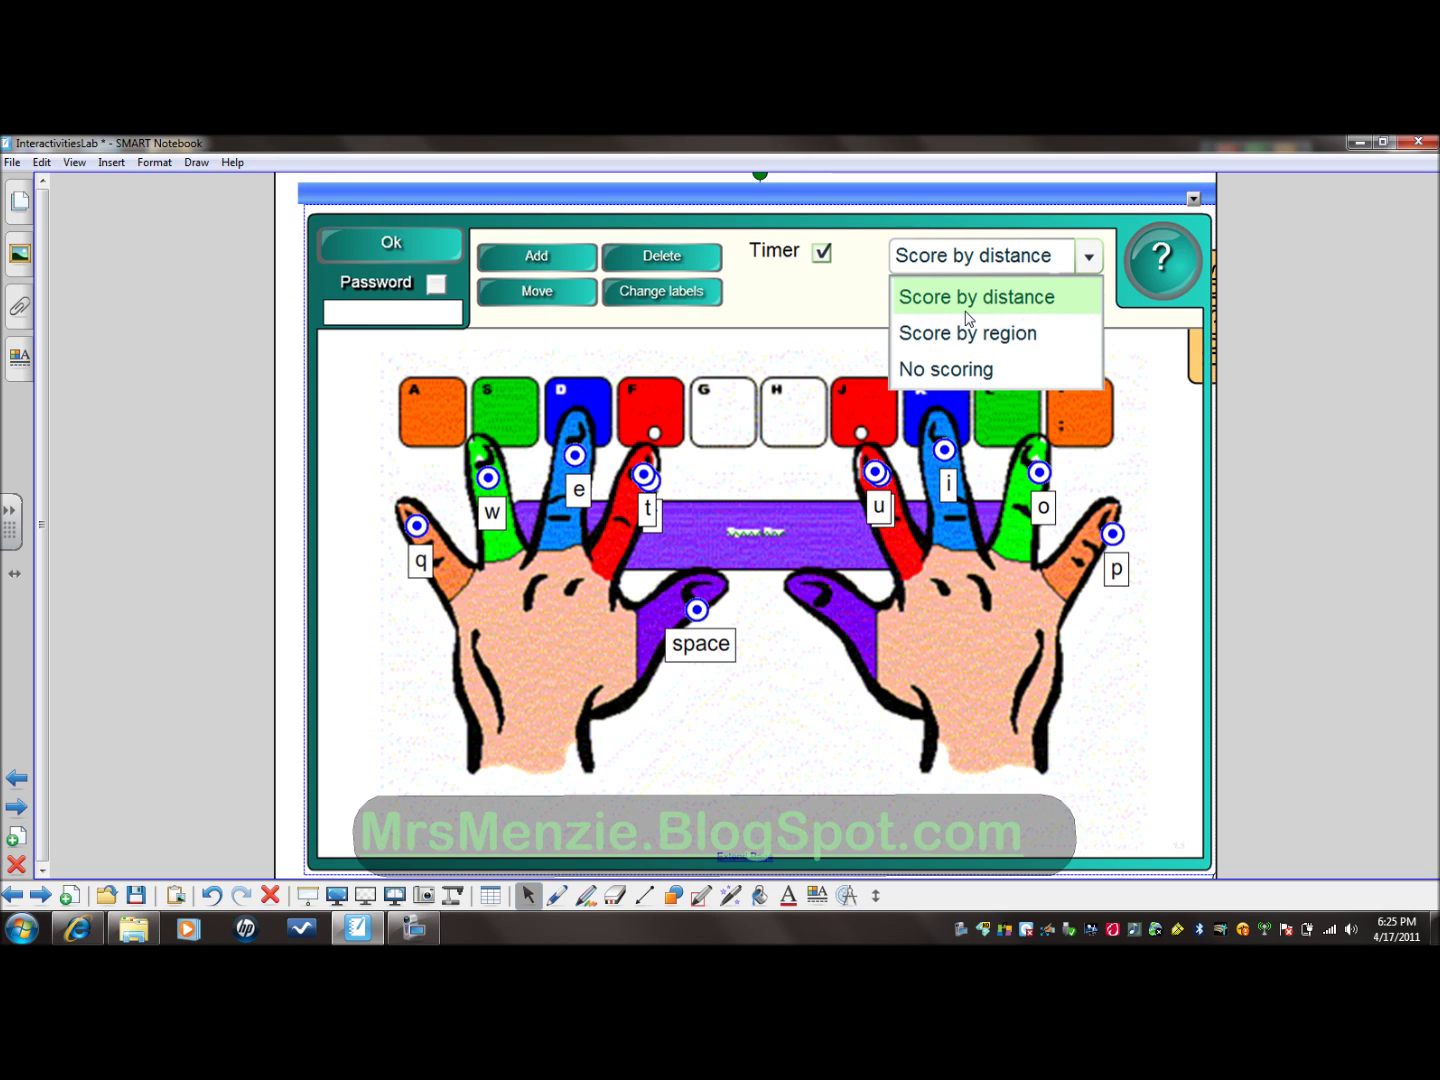
{"action": "left_click", "coordinate": [1004, 292]}
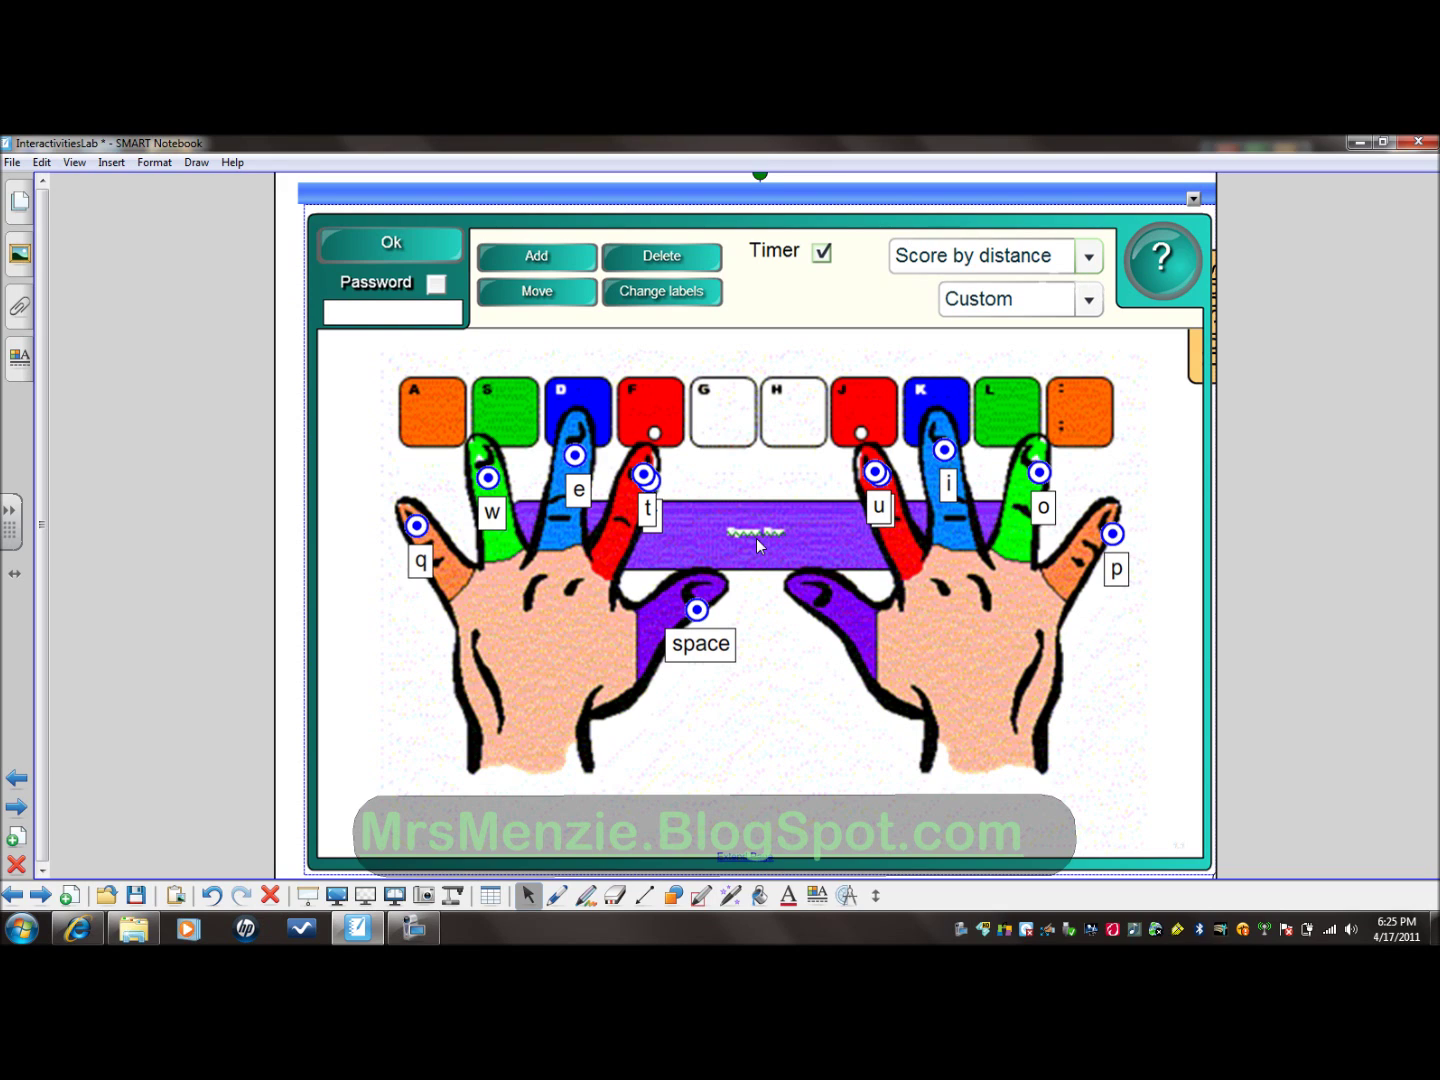
{"action": "left_click", "coordinate": [555, 260]}
{"action": "left_click", "coordinate": [826, 601]}
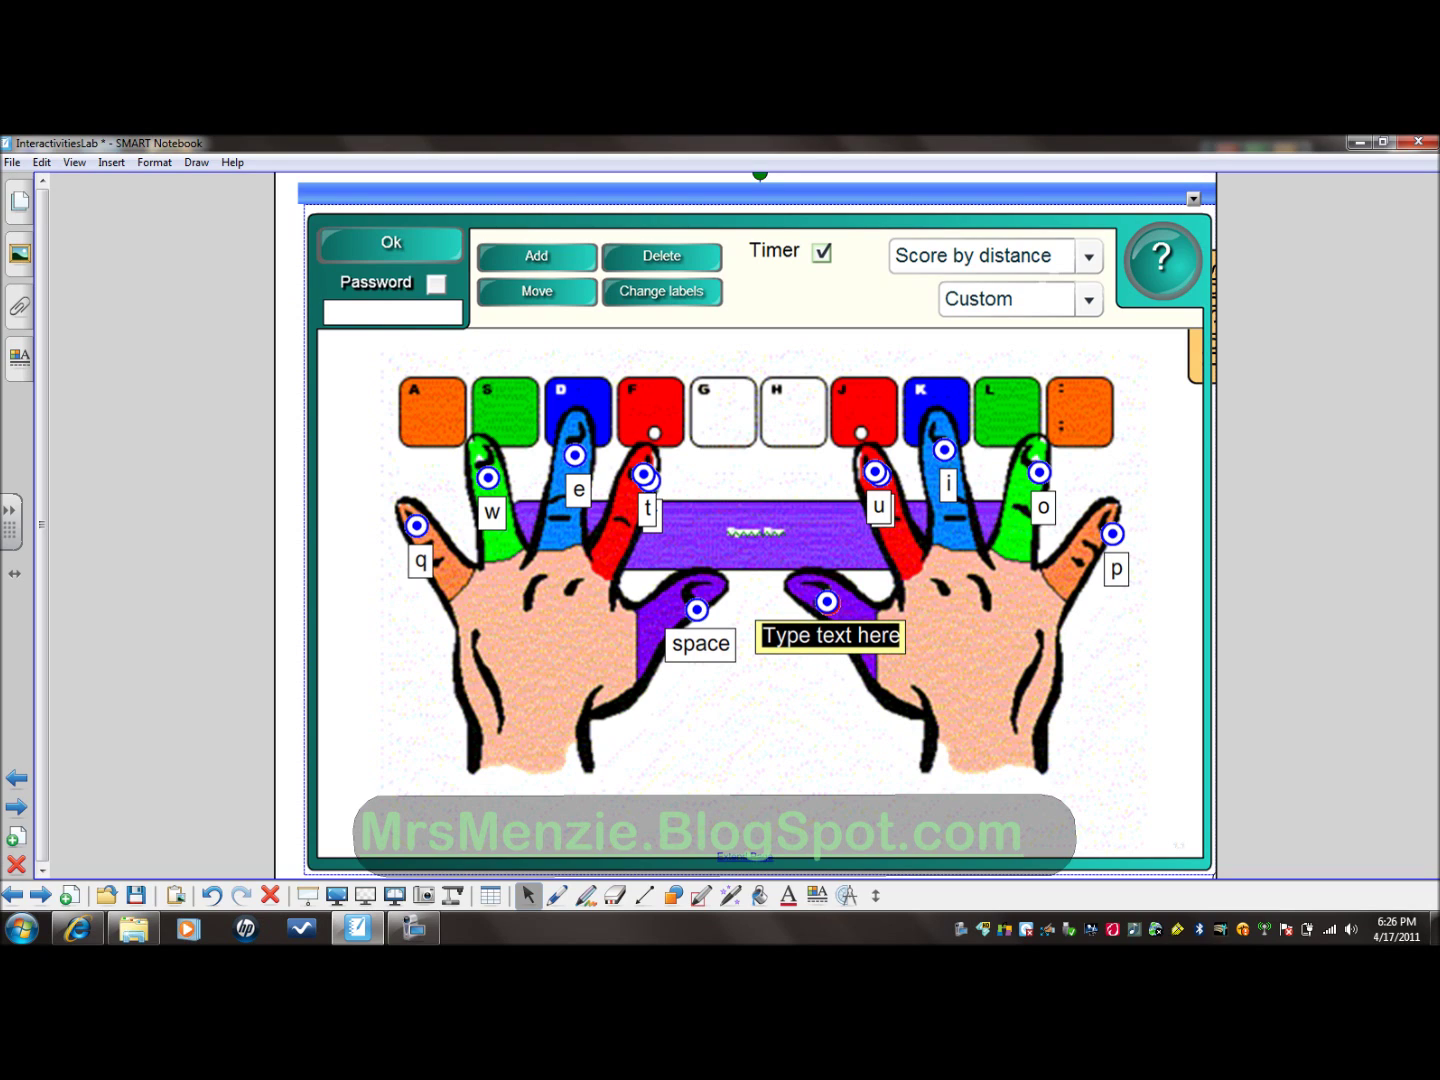
{"action": "type", "text": "space"}
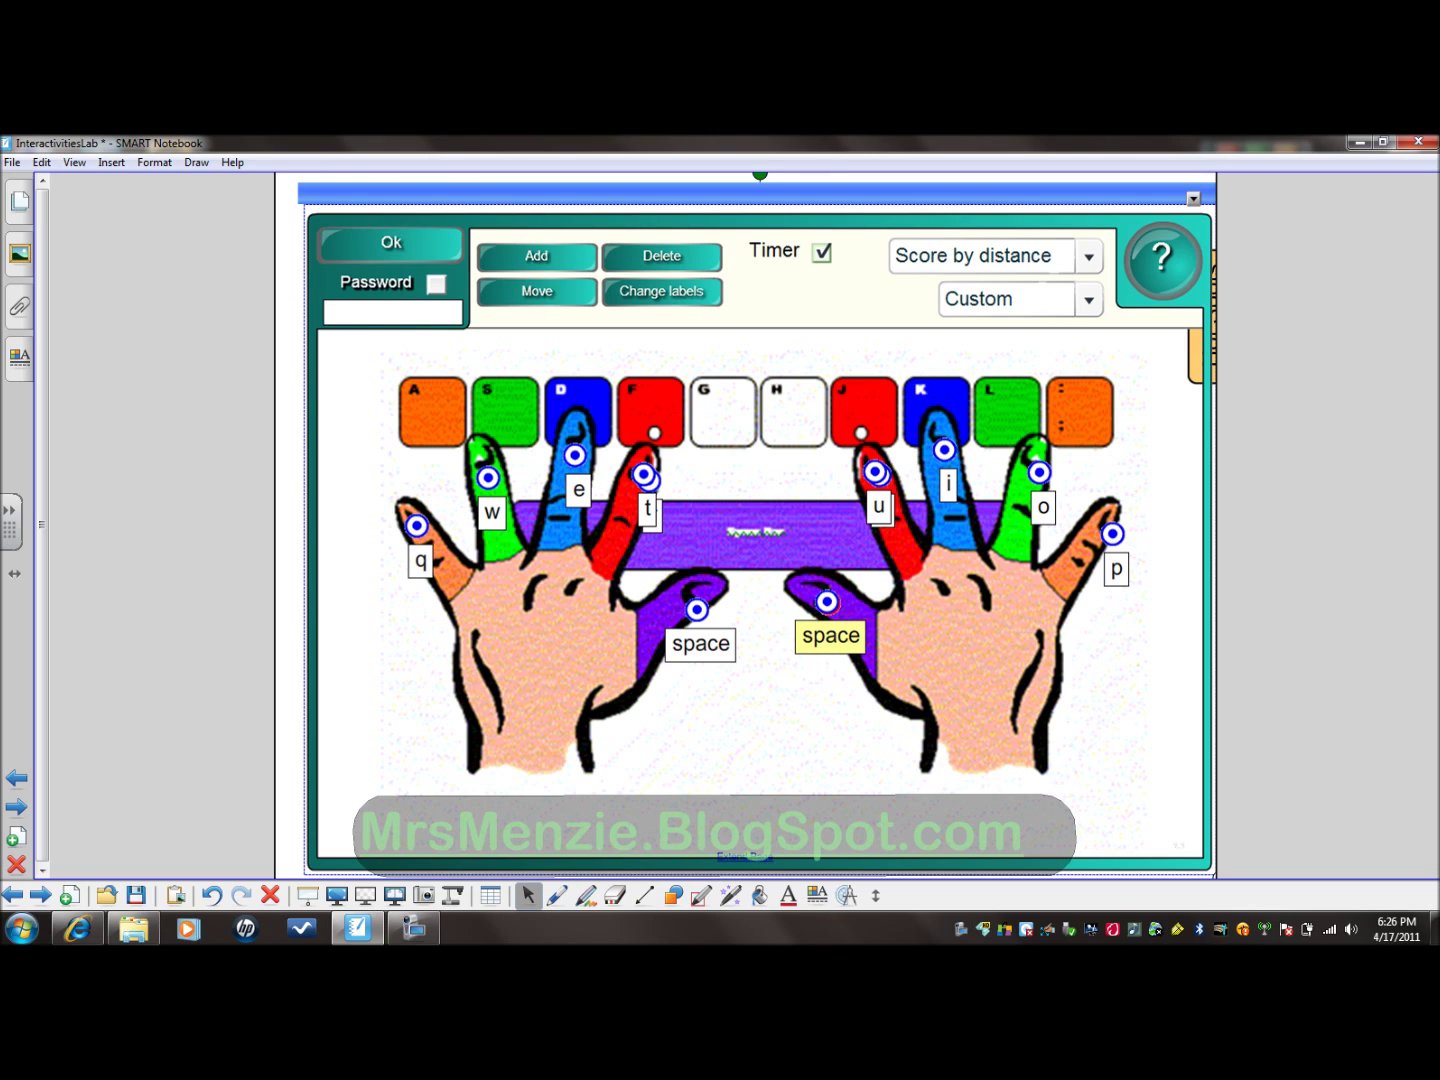
- Finish editing, play a round answering the p, e and space prompts, then reset the game
{"action": "left_click", "coordinate": [393, 246]}
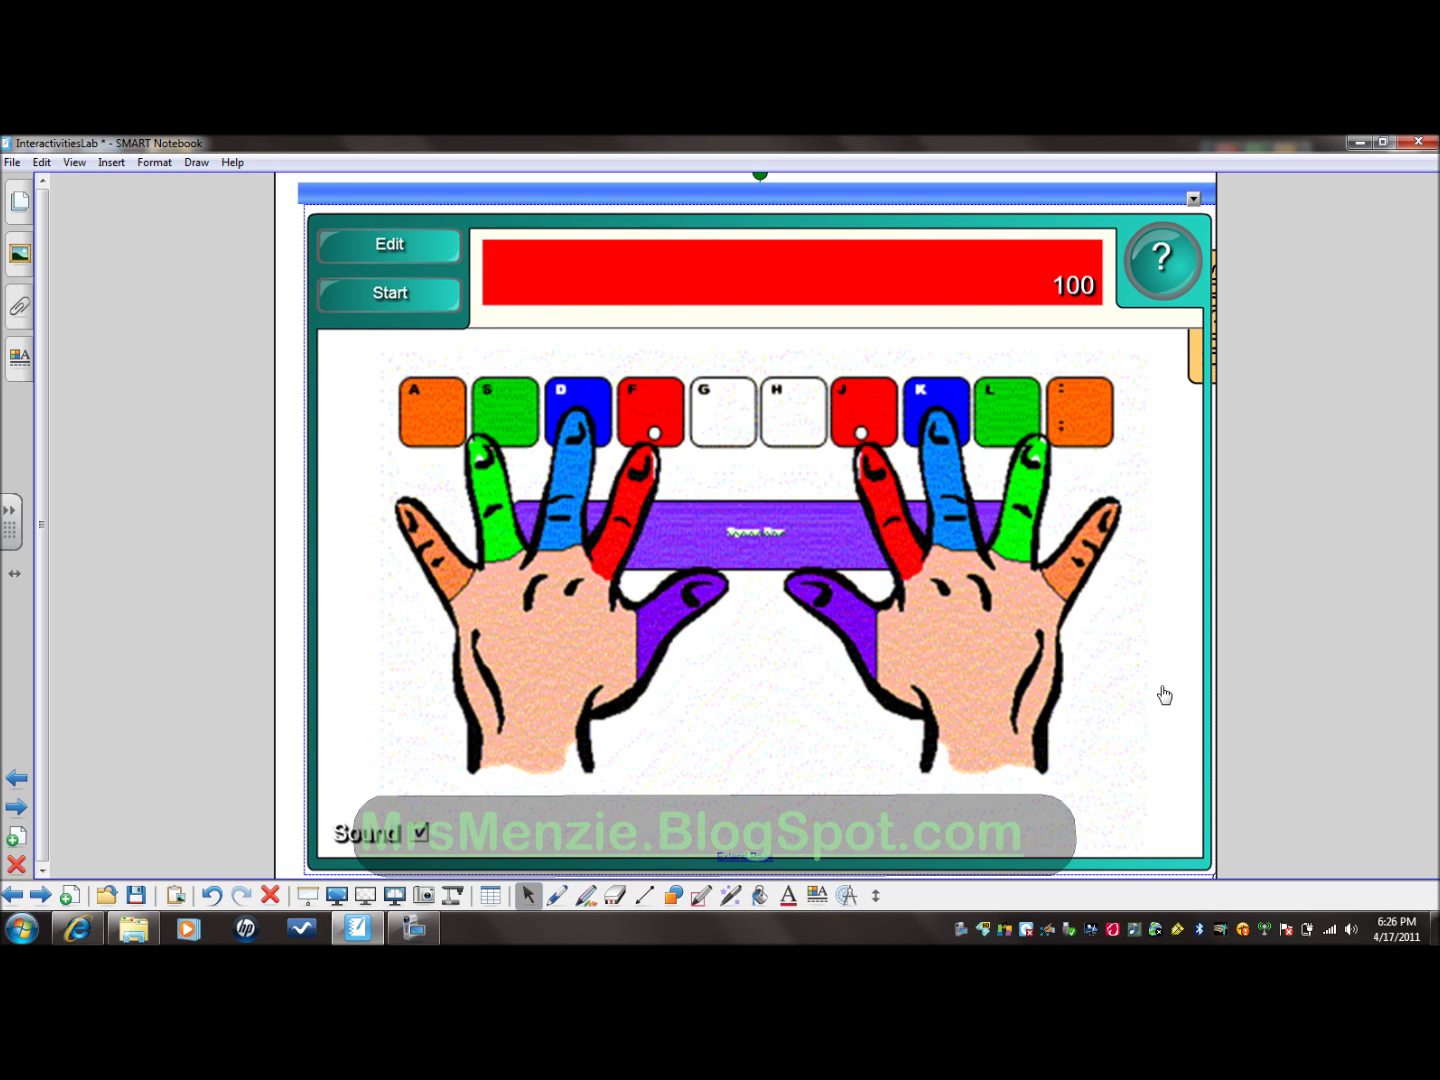
{"action": "left_click", "coordinate": [388, 293]}
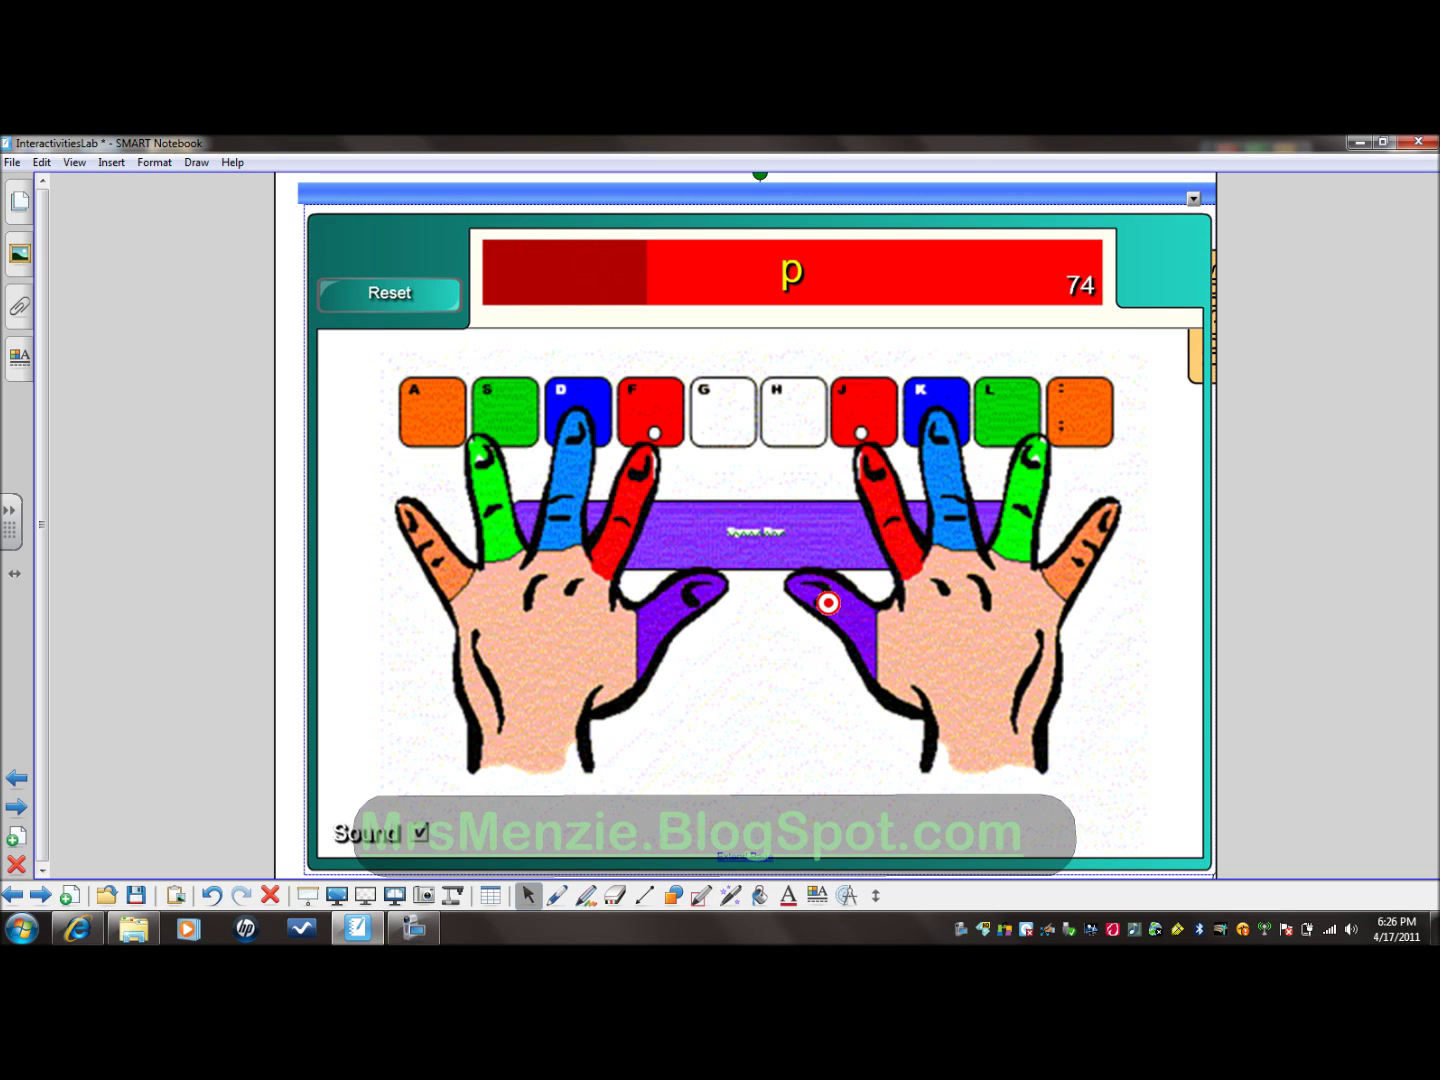
{"action": "left_click", "coordinate": [1111, 537]}
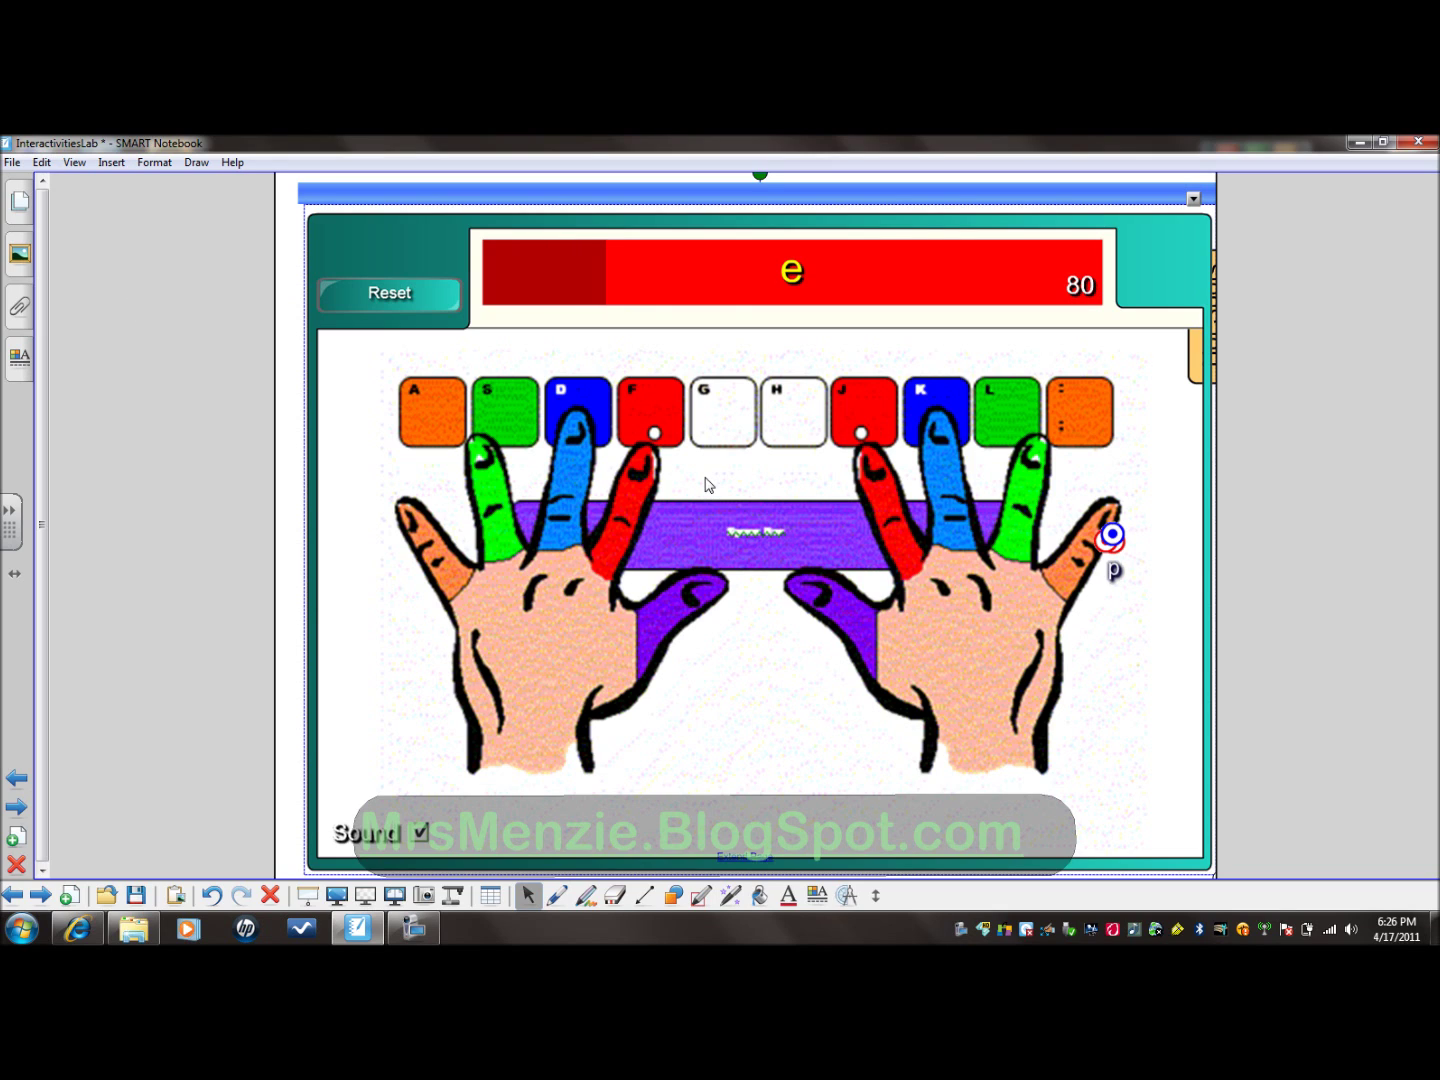
{"action": "left_click", "coordinate": [575, 456]}
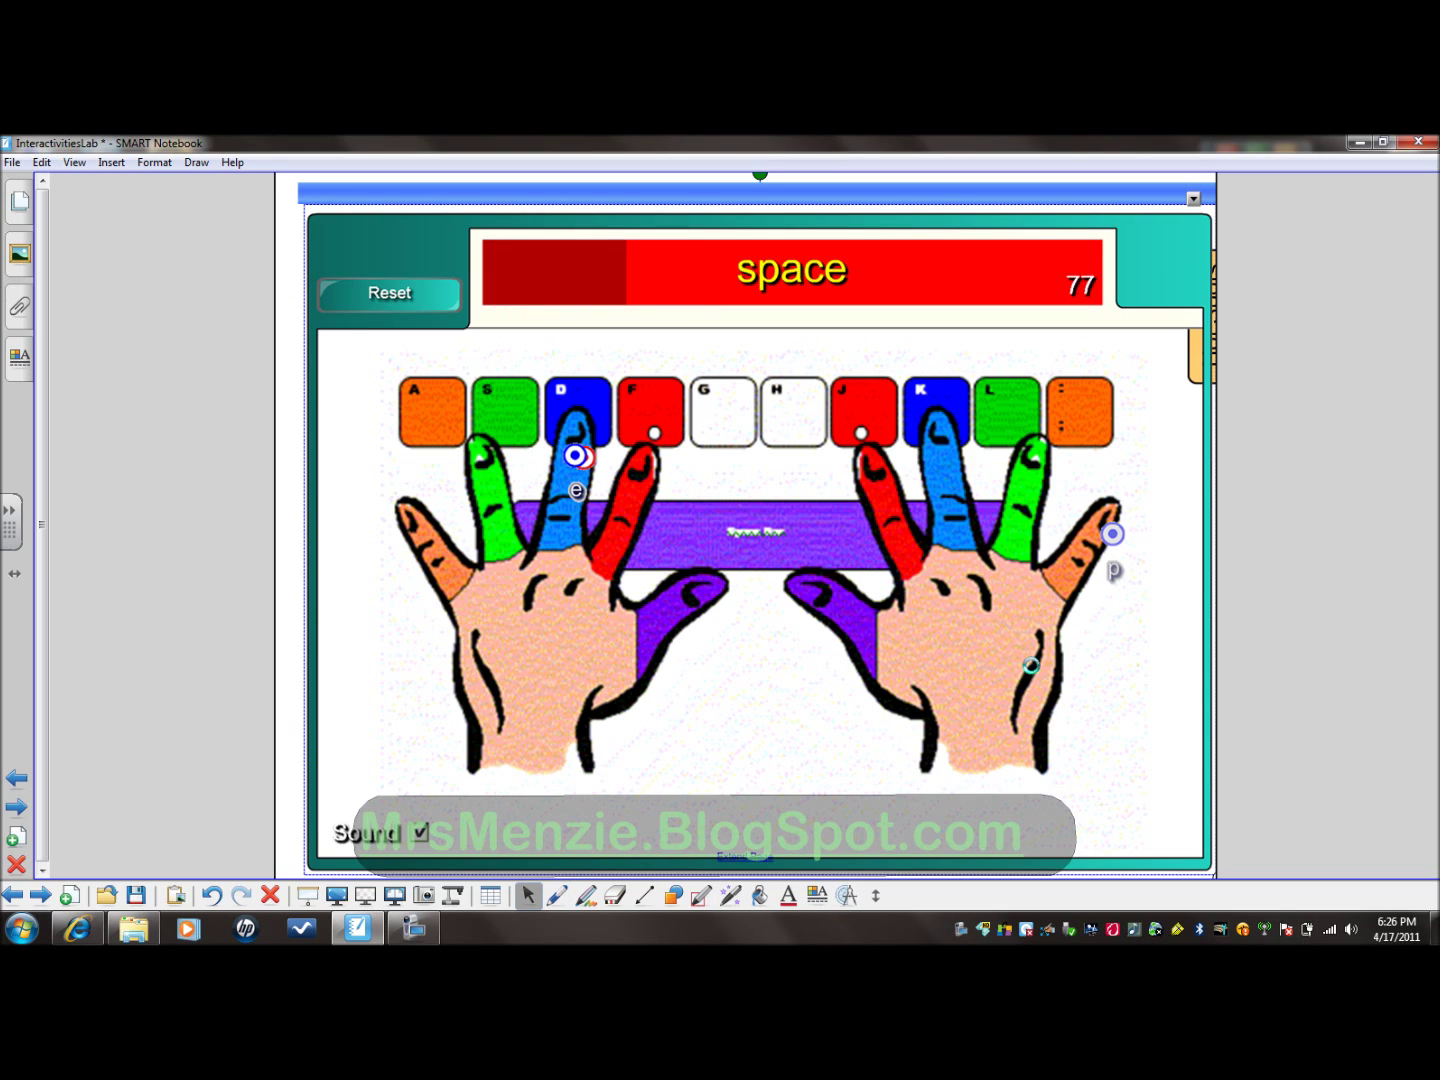
{"action": "left_click", "coordinate": [840, 616]}
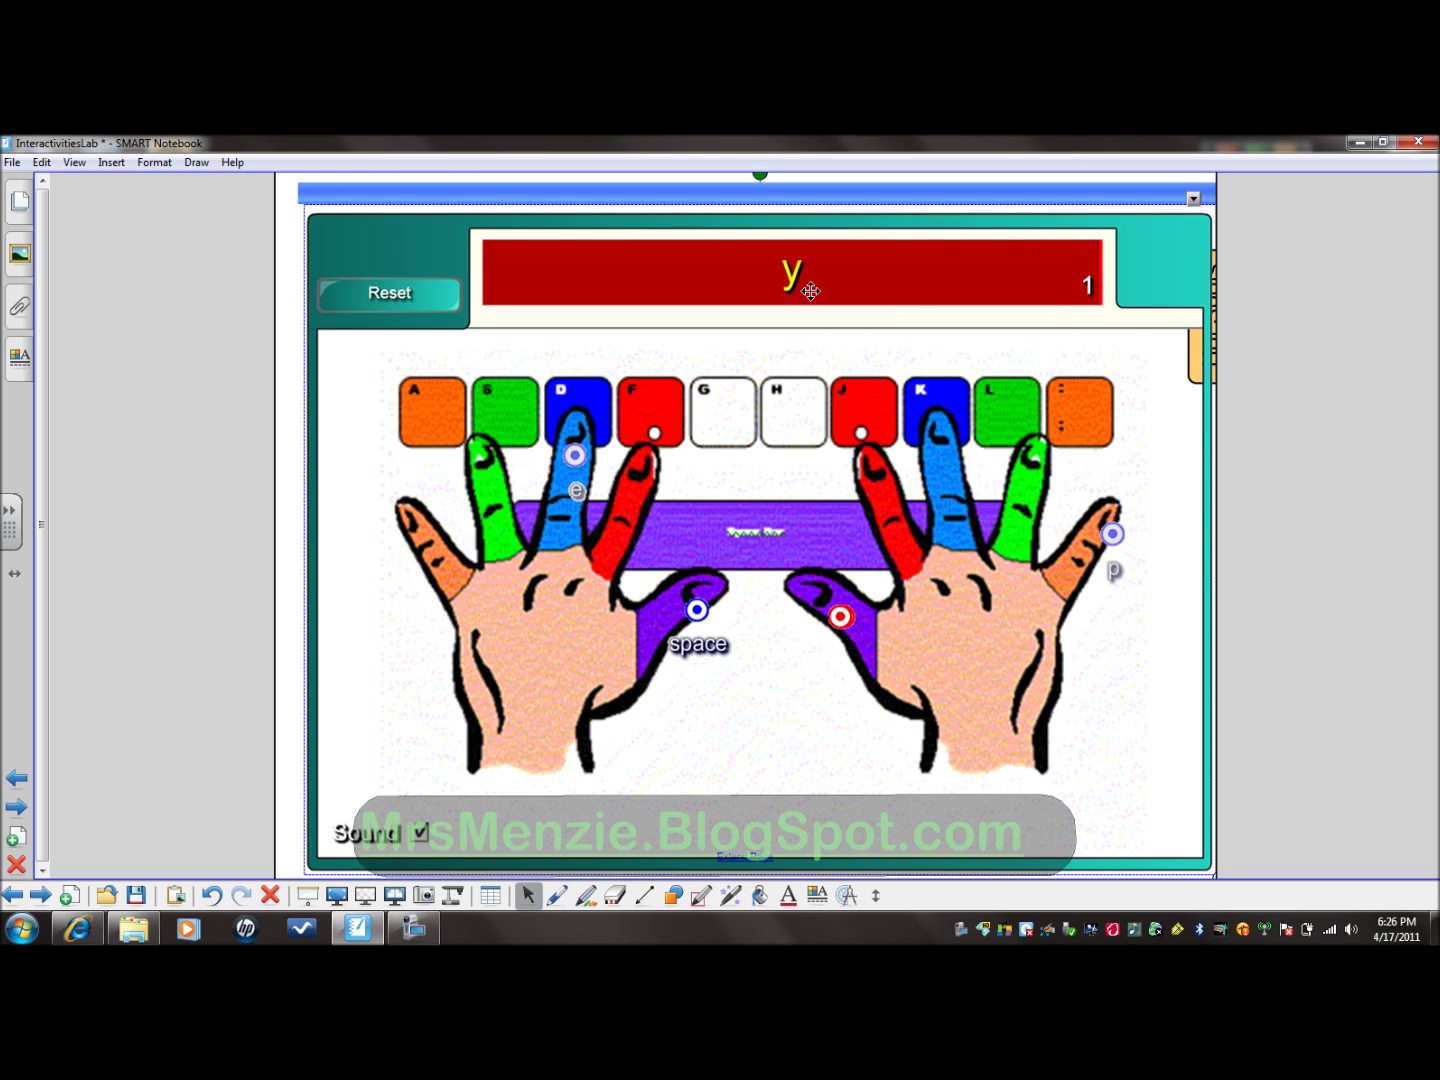
{"action": "left_click", "coordinate": [386, 293]}
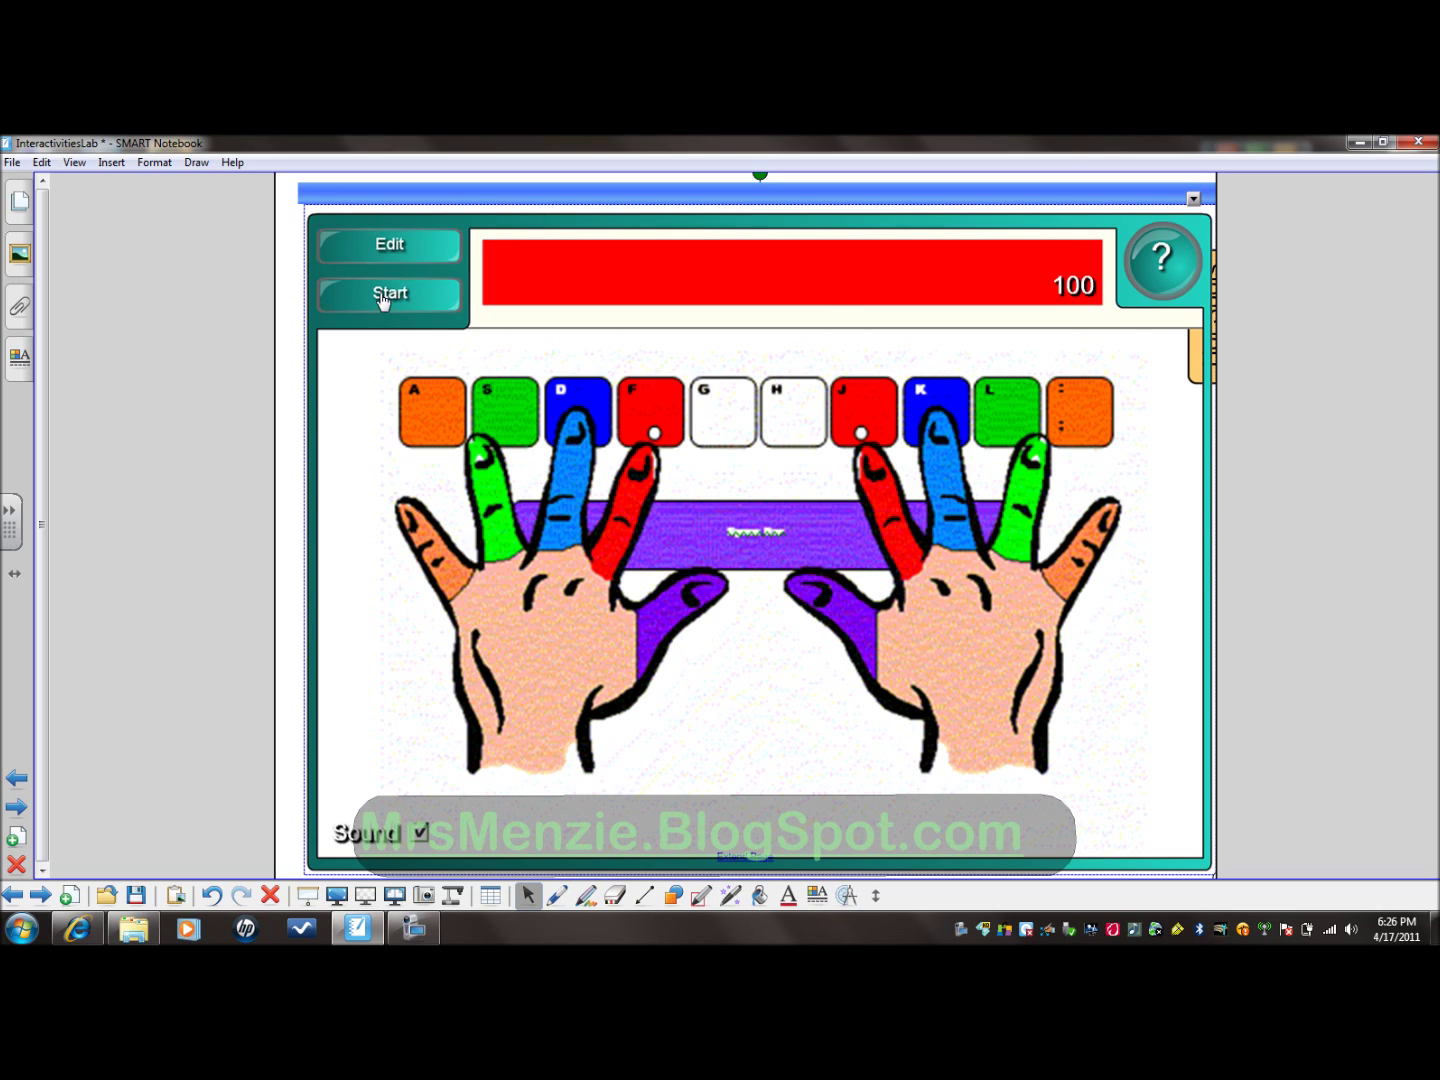